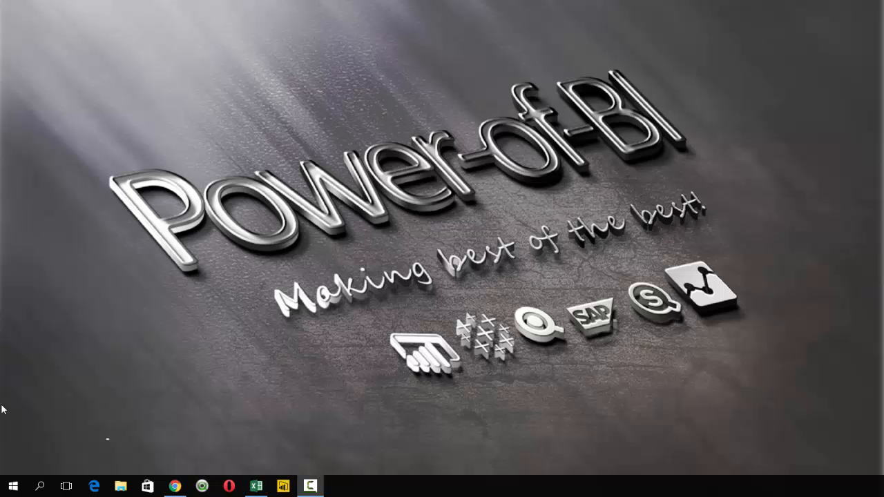
# Step: Switch to the TestFile workbook in Excel and open its data model in the Power Pivot window
pyautogui.click(256, 486)
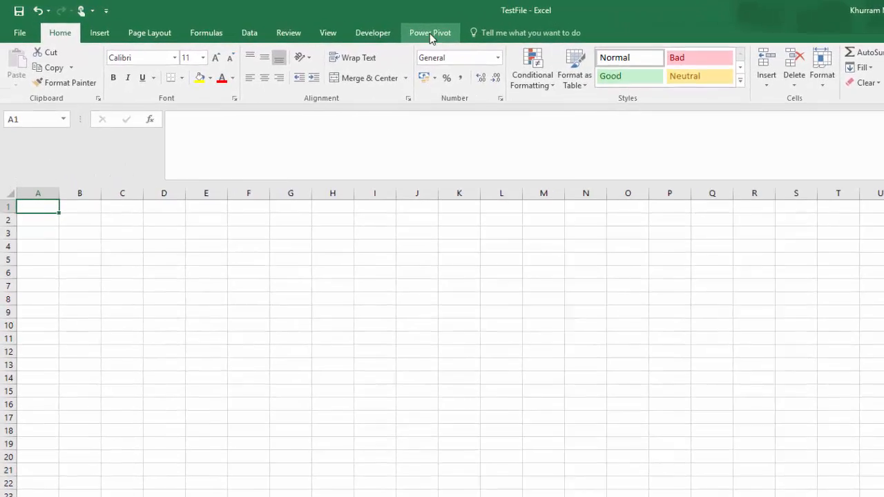
pyautogui.click(364, 29)
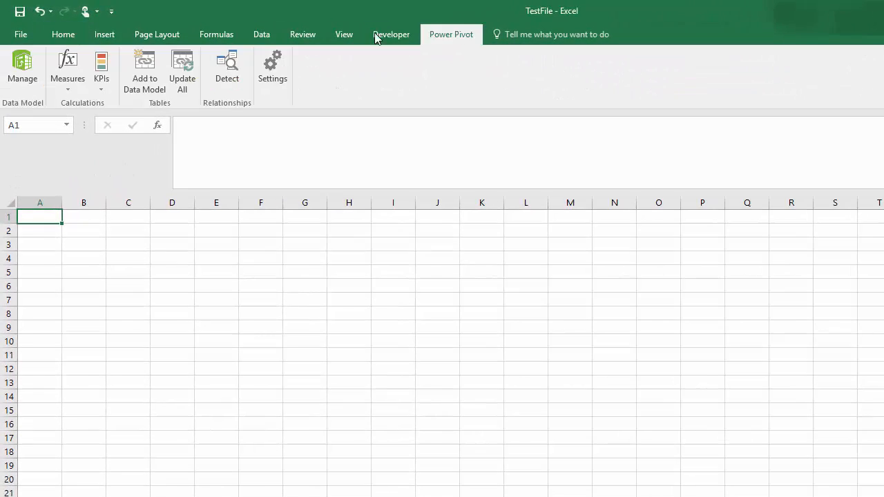
pyautogui.click(16, 85)
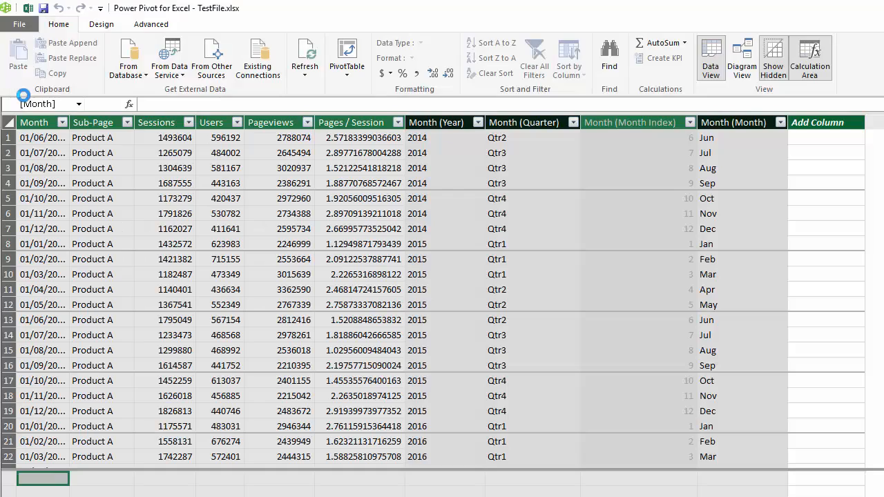
# Step: Examine the Month, Sub-Page, Sessions, Users, Pageviews and Pages / Session columns of the data model table
pyautogui.click(34, 153)
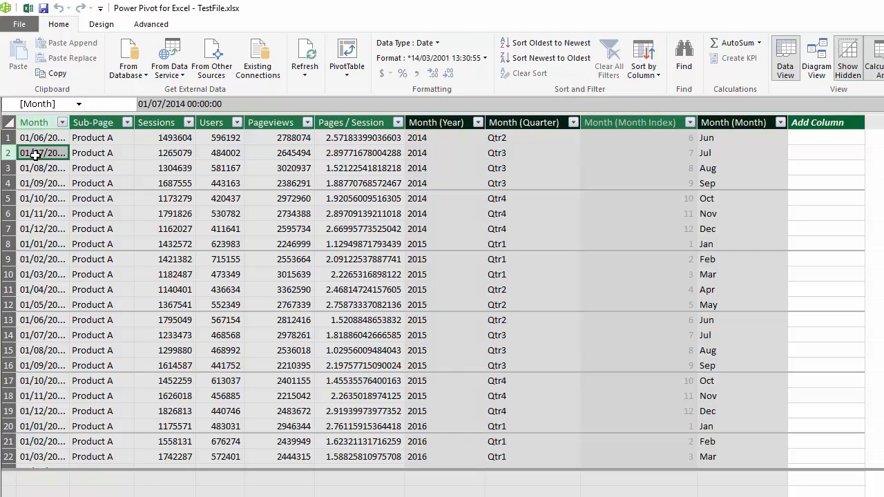
pyautogui.click(40, 122)
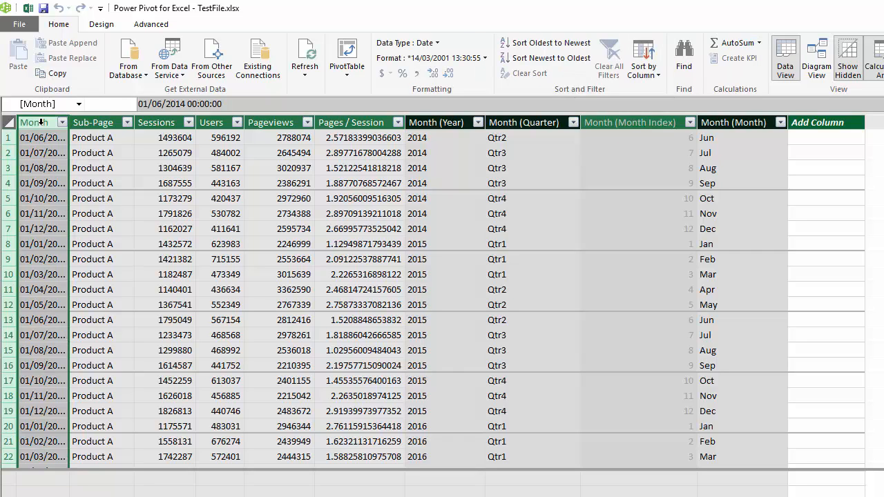
pyautogui.click(91, 122)
pyautogui.click(156, 123)
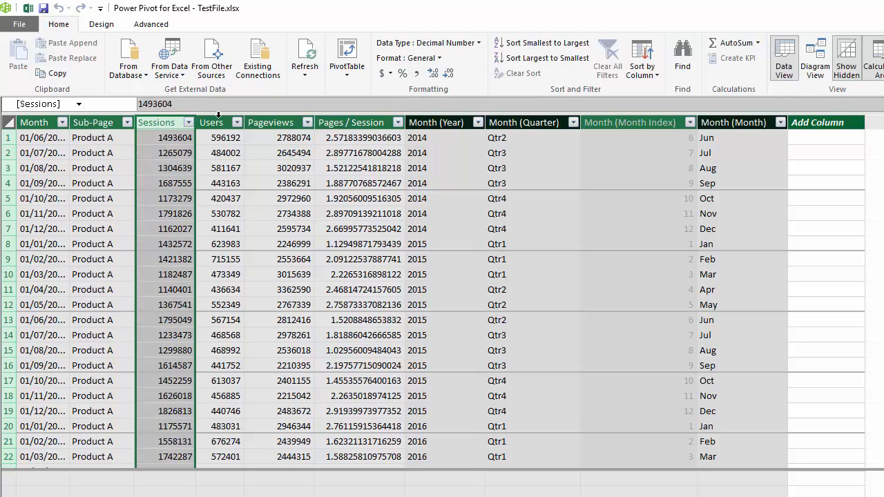
pyautogui.click(226, 119)
pyautogui.click(271, 121)
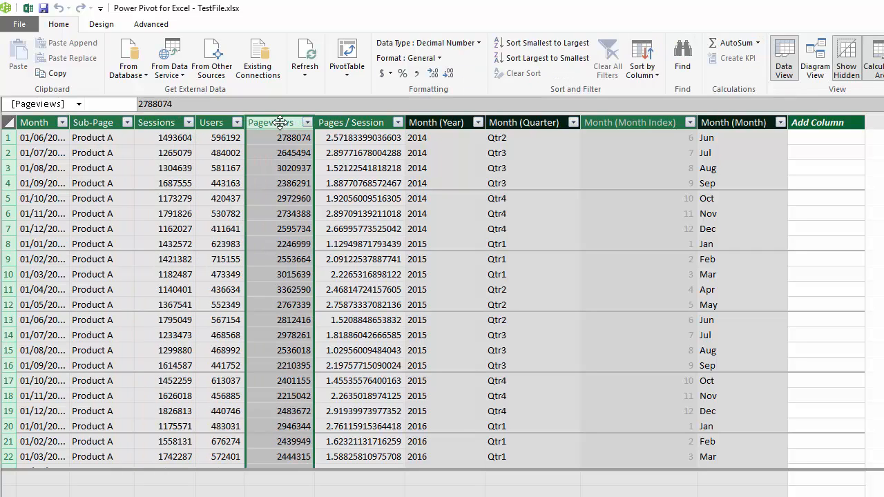
pyautogui.click(344, 115)
pyautogui.click(253, 205)
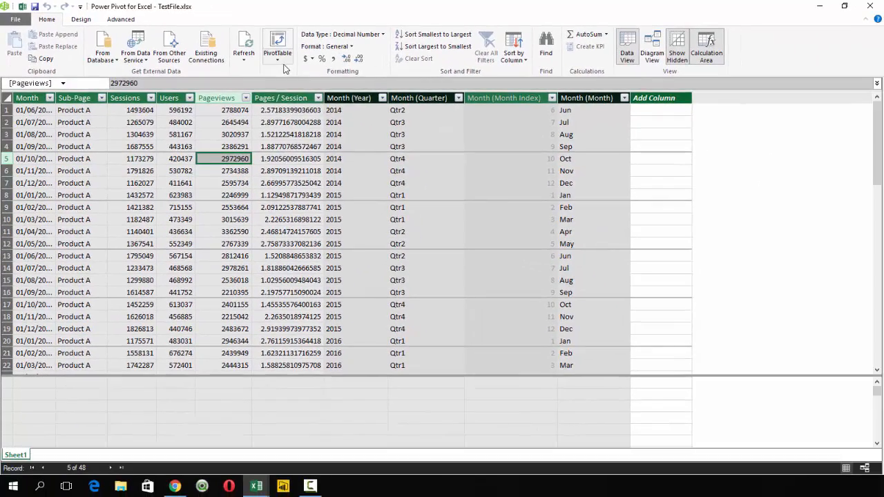
# Step: Create a PivotTable from the data model on the existing worksheet at cell A1 of Sheet1
pyautogui.click(284, 68)
pyautogui.click(289, 72)
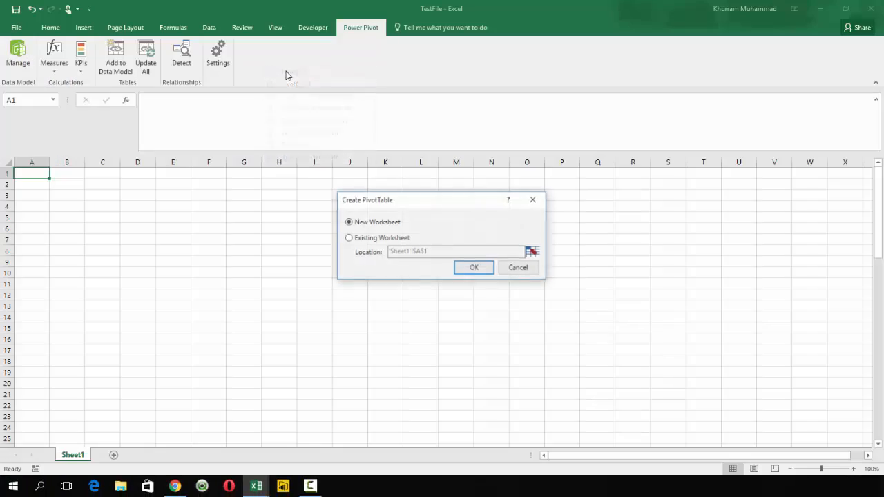
pyautogui.click(348, 238)
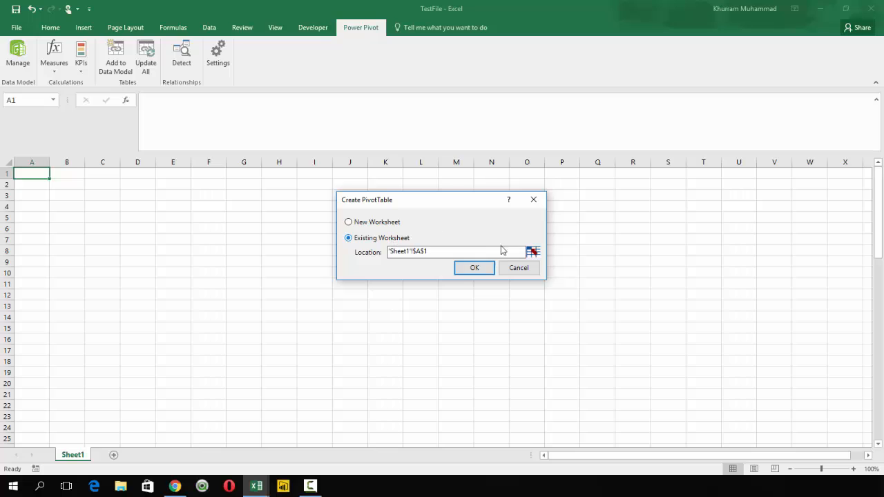
pyautogui.click(533, 251)
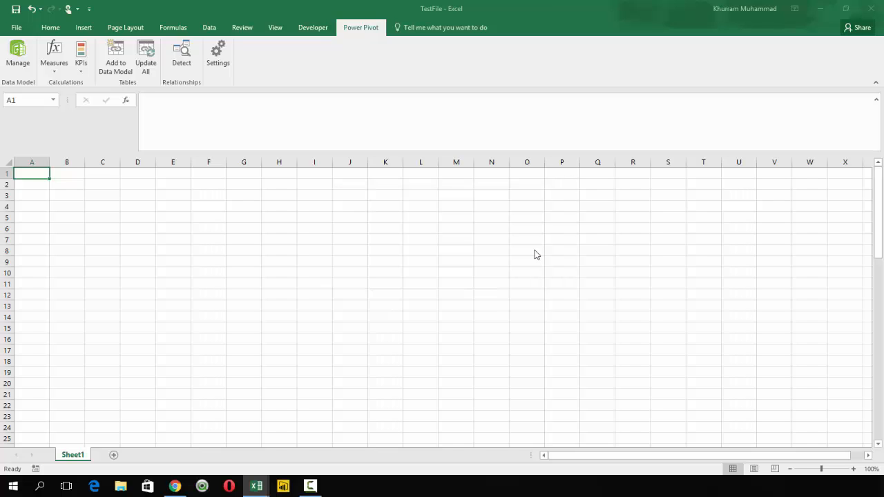
pyautogui.click(43, 172)
pyautogui.click(408, 326)
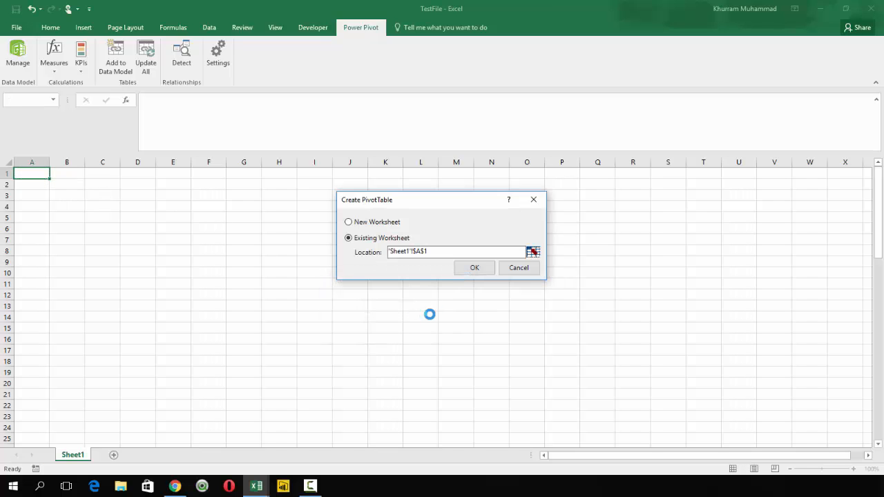
pyautogui.click(468, 268)
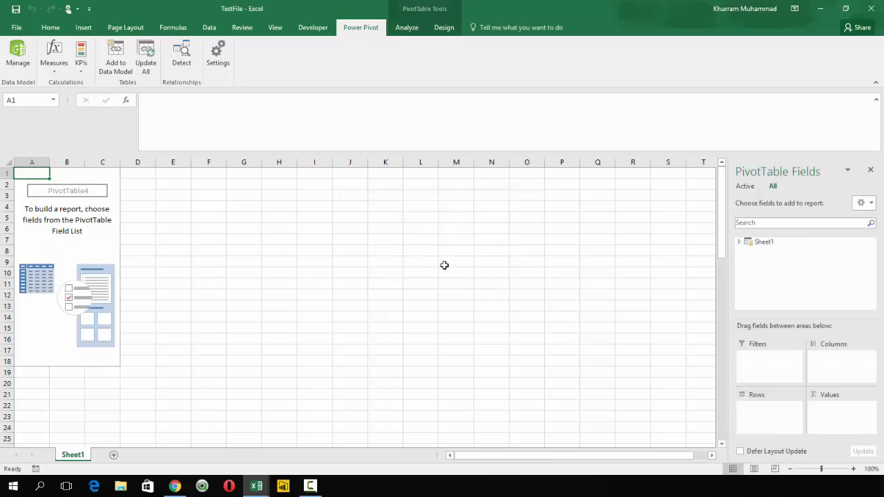
# Step: Add the Month field of Sheet1 to the PivotTable rows and remove the Month (Year) and Month (Month) levels
pyautogui.click(739, 241)
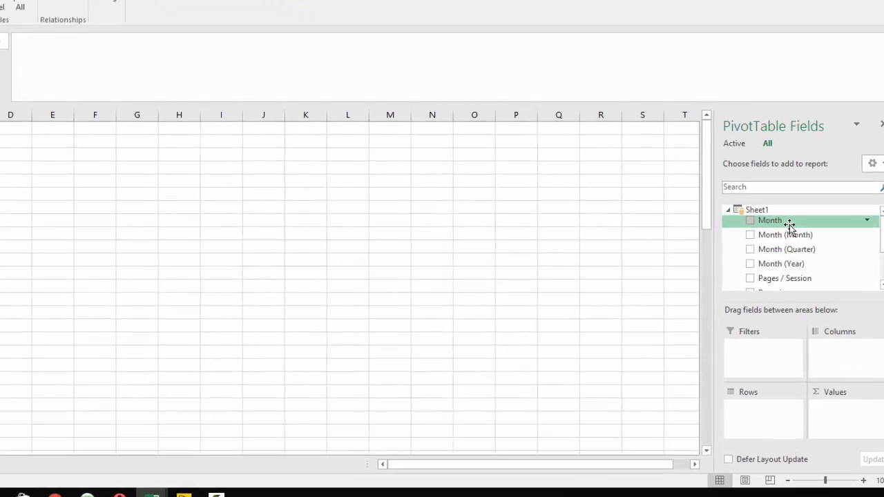
pyautogui.moveTo(790, 223); pyautogui.dragTo(823, 249)
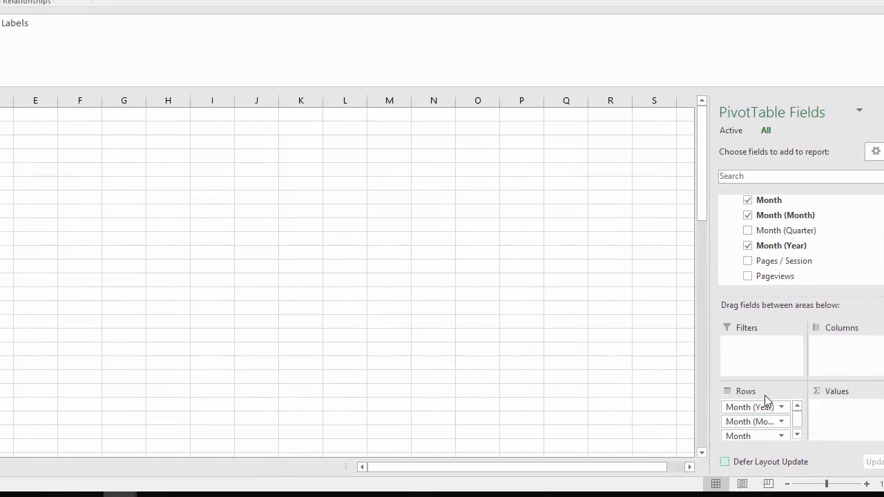
pyautogui.moveTo(767, 404); pyautogui.dragTo(757, 357)
pyautogui.moveTo(754, 405); pyautogui.dragTo(797, 259)
# Step: Add the Sub-Page field to the PivotTable rows above Month
pyautogui.scroll(-2, 797, 259)
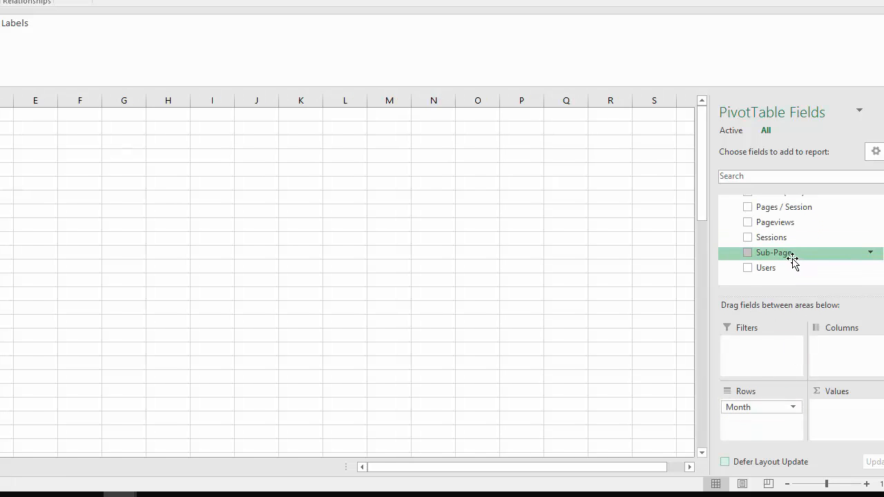
pyautogui.scroll(2, 790, 254)
pyautogui.scroll(-2, 789, 262)
pyautogui.moveTo(789, 256); pyautogui.dragTo(744, 407)
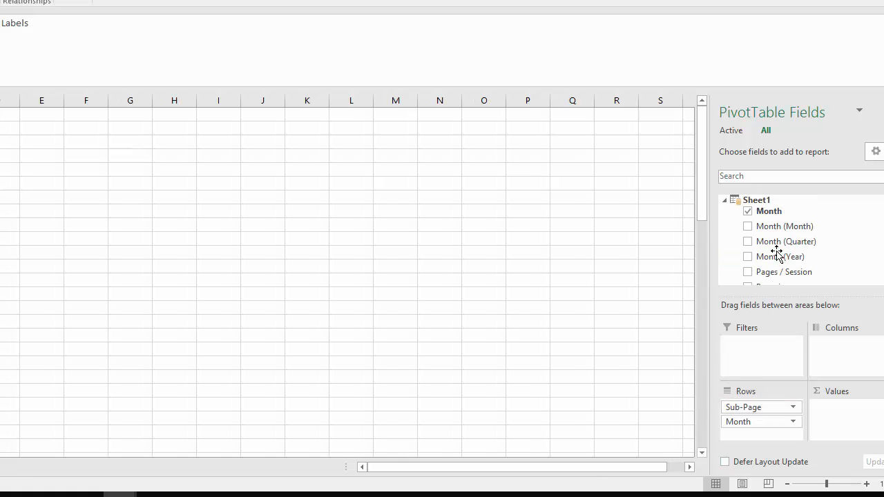
# Step: Add the Sessions, Users and Pageviews fields to the PivotTable values as sums
pyautogui.scroll(-2, 776, 255)
pyautogui.moveTo(780, 237); pyautogui.dragTo(829, 414)
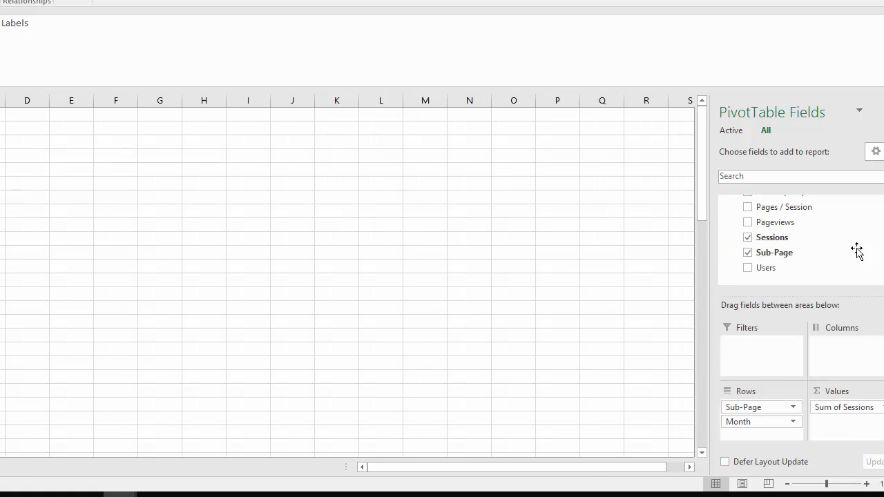
pyautogui.moveTo(827, 224); pyautogui.dragTo(839, 416)
pyautogui.moveTo(803, 222); pyautogui.dragTo(839, 445)
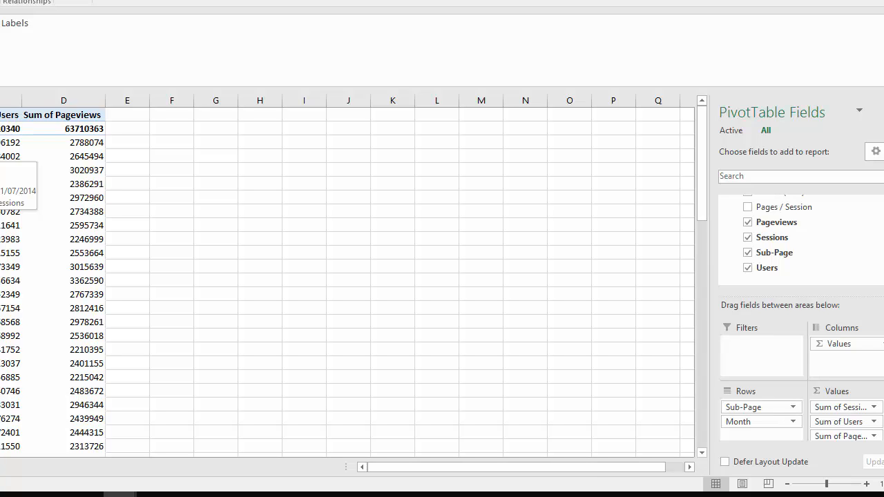
pyautogui.click(23, 185)
pyautogui.scroll(-8, 43, 182)
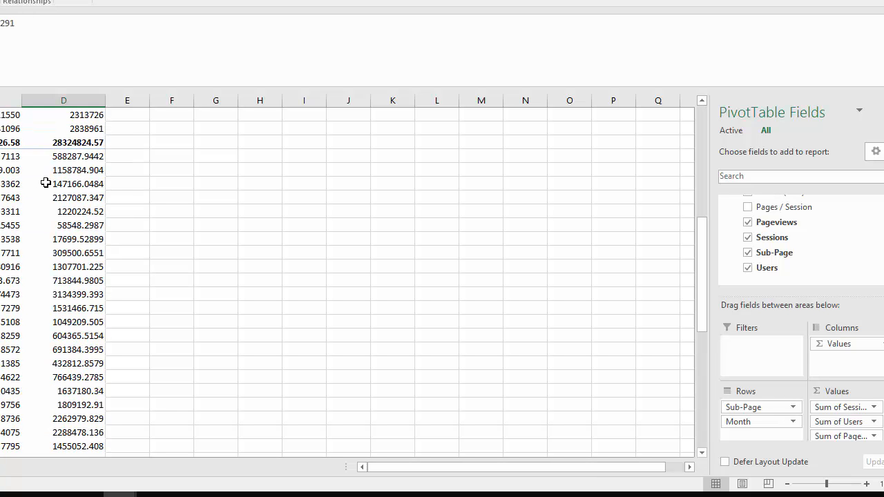
pyautogui.scroll(8, 45, 182)
# Step: Enter the heading Sessions in H3 and fill month headings from Jan-16 to May-16 across I3:M3
pyautogui.click(195, 141)
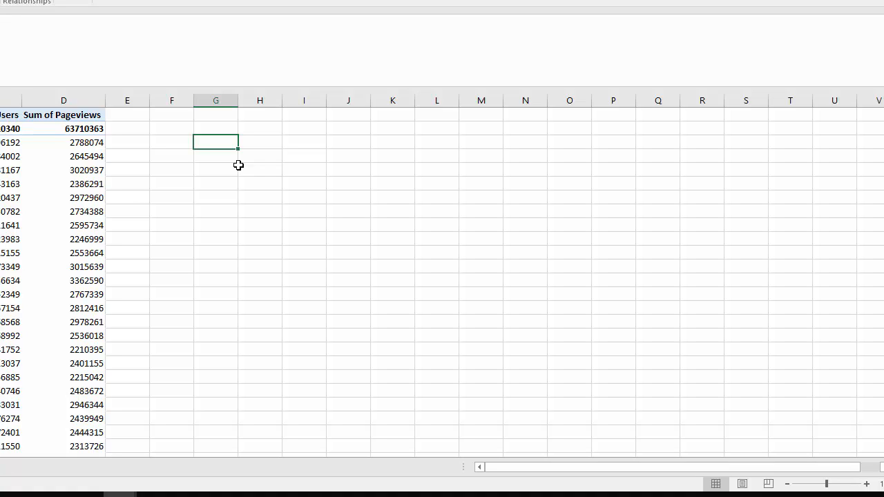
pyautogui.press('Right')
pyautogui.write('Sessions')
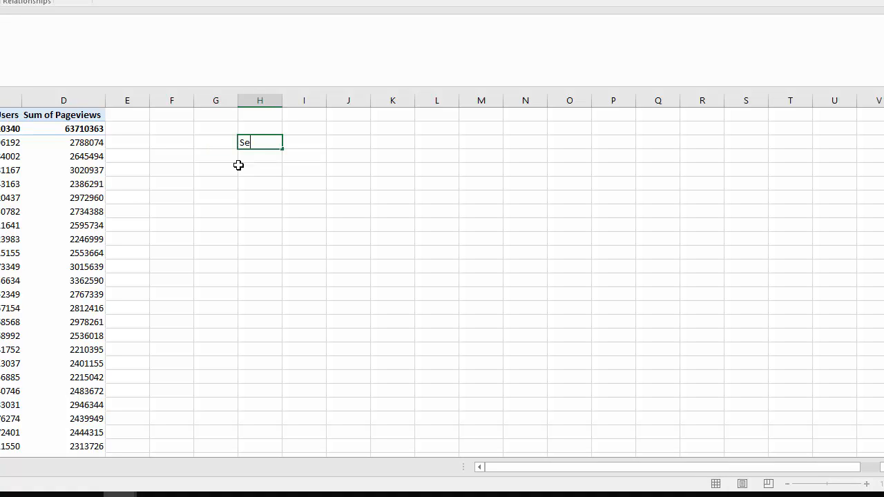
pyautogui.press('Tab')
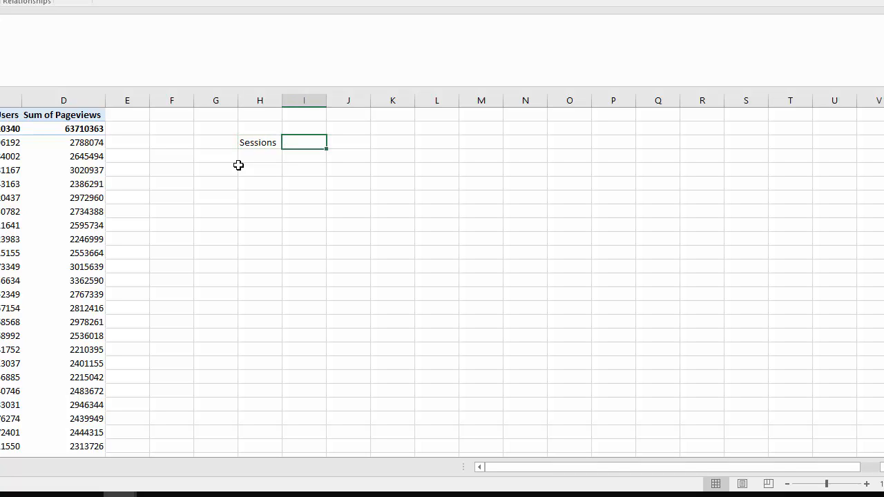
pyautogui.write('Jan-16')
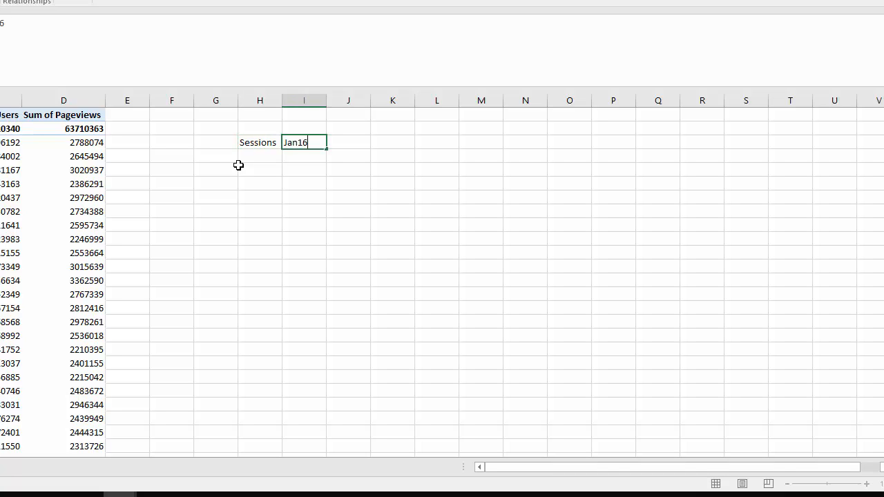
pyautogui.press('Tab')
pyautogui.click(320, 141)
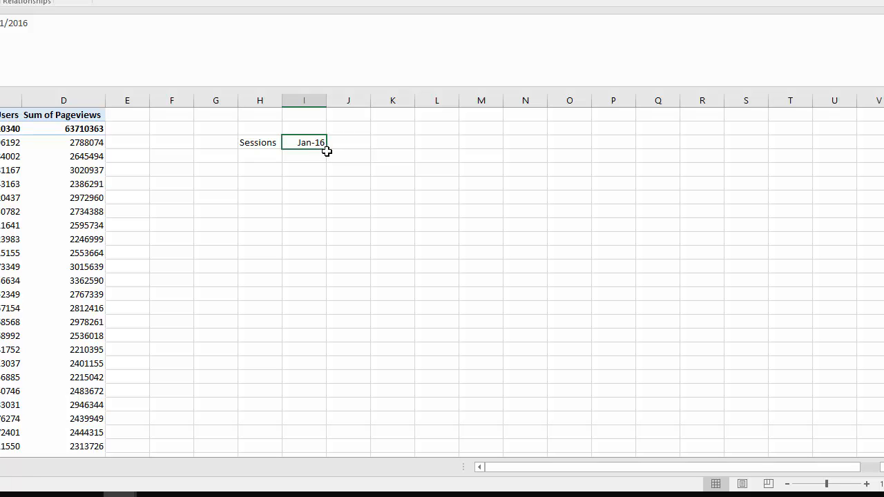
pyautogui.moveTo(325, 148); pyautogui.dragTo(487, 143)
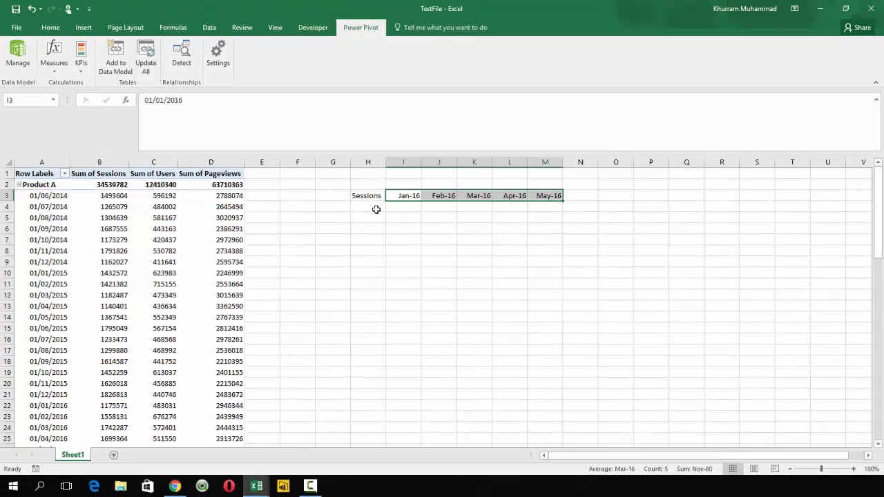
# Step: Enter the row labels Product A in H4 and Product B in H5
pyautogui.press('F2')
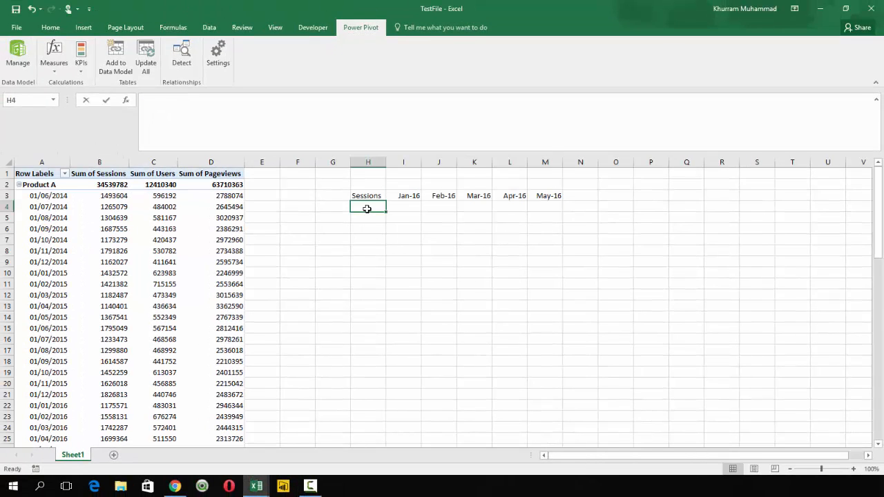
pyautogui.write('Product A')
pyautogui.press('Return')
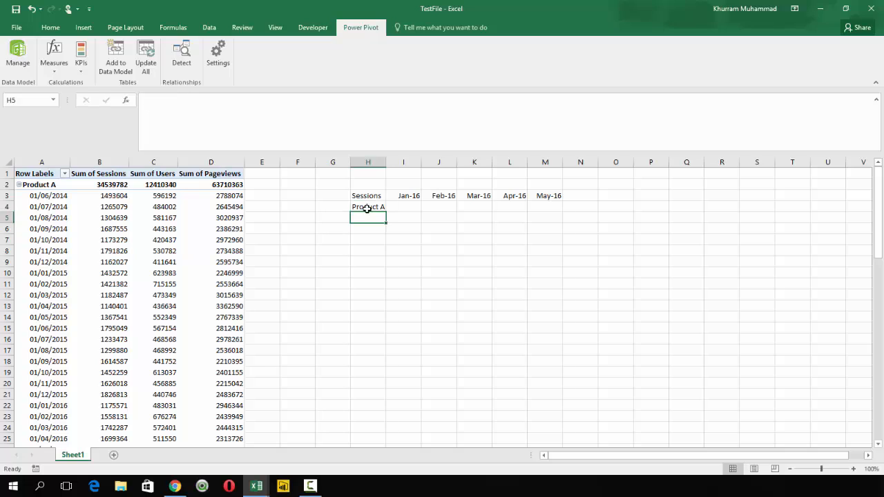
pyautogui.write('Product B')
pyautogui.press('Return')
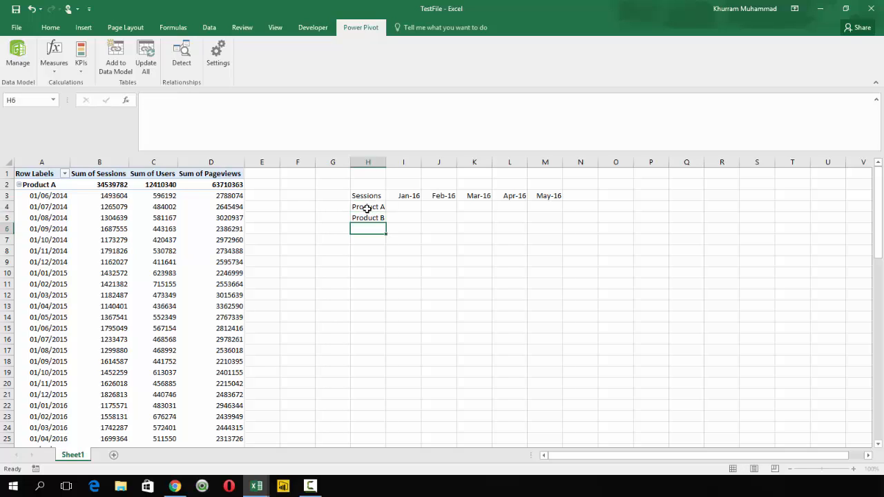
# Step: In I4, enter a GETPIVOTDATA formula that references Product A's 01/01/2016 sessions in PivotTable cell B22
pyautogui.click(368, 208)
pyautogui.press('Right')
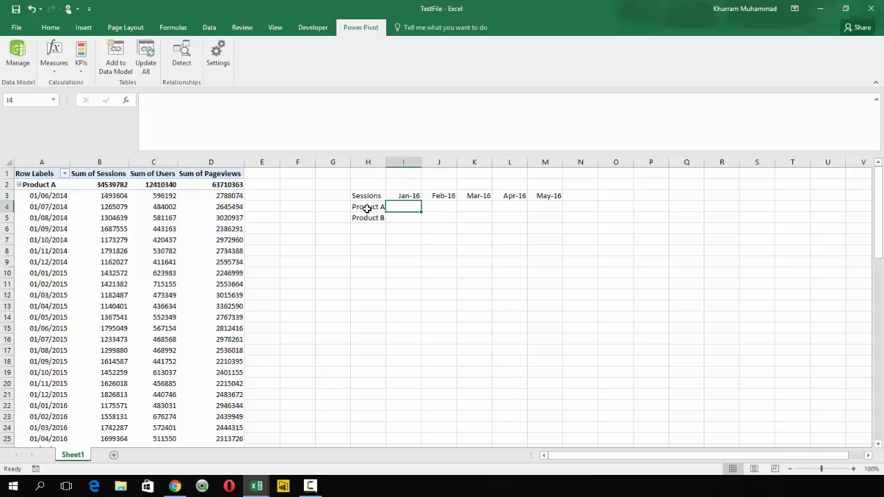
pyautogui.write('=')
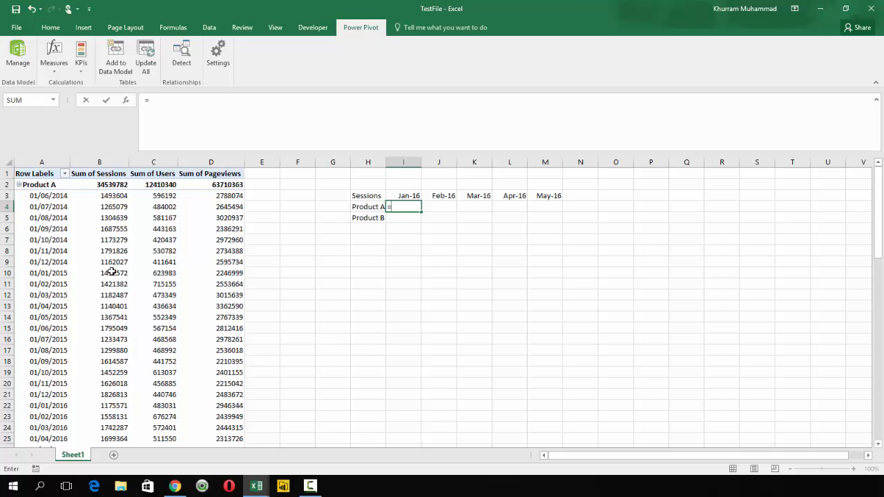
pyautogui.scroll(-2, 103, 337)
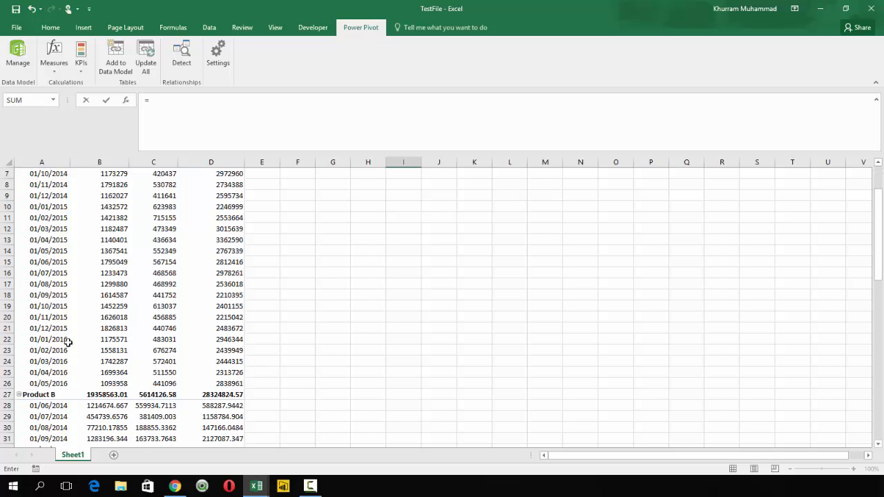
pyautogui.click(117, 339)
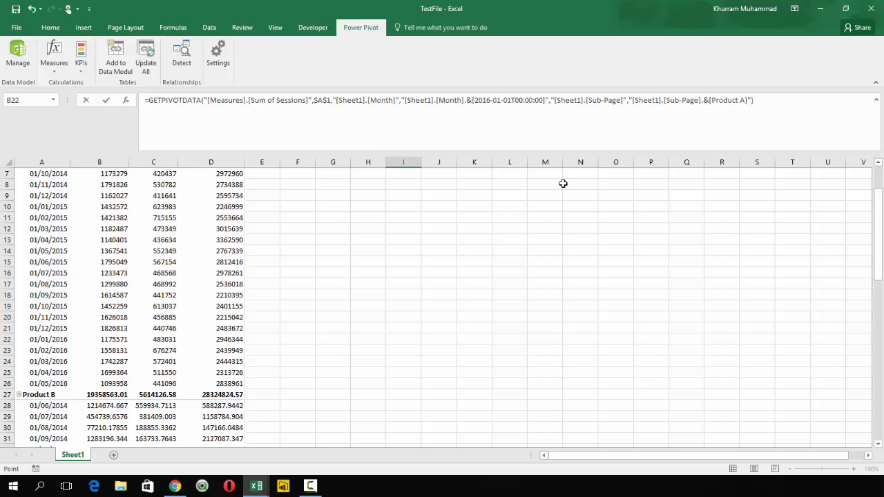
pyautogui.press('Return')
pyautogui.click(412, 206)
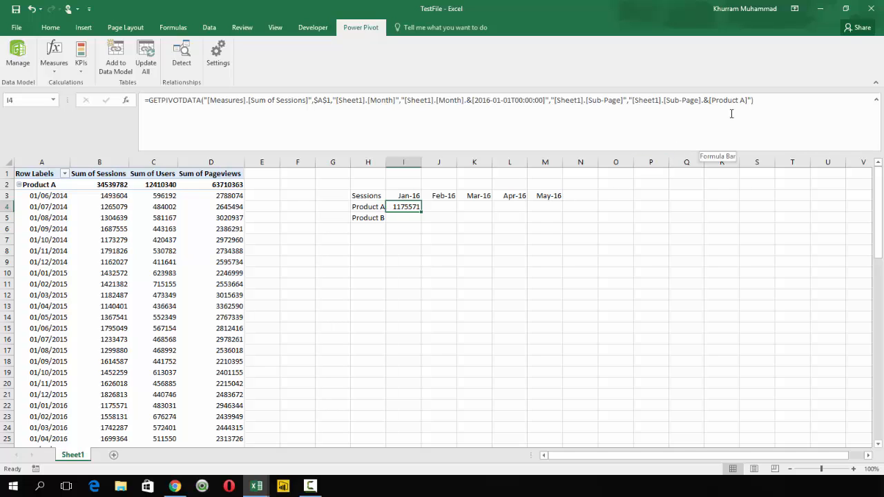
pyautogui.moveTo(745, 100); pyautogui.dragTo(708, 102)
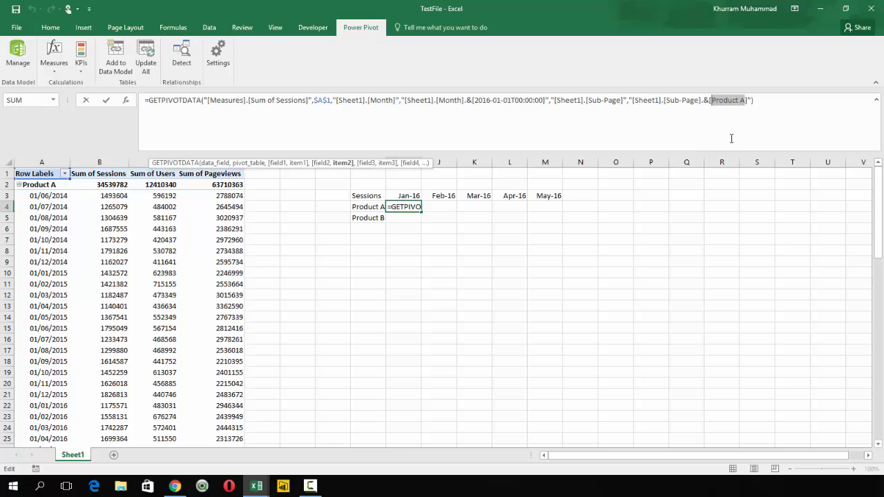
pyautogui.press('BackSpace')
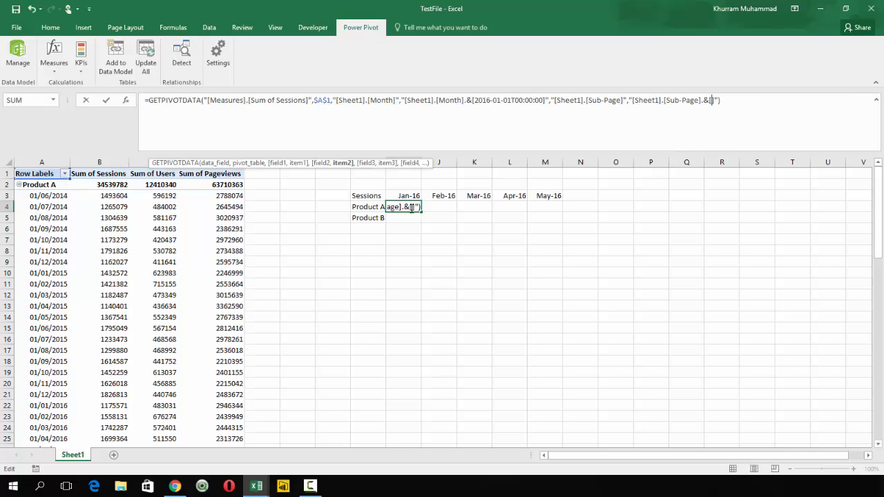
pyautogui.click(367, 207)
pyautogui.click(410, 205)
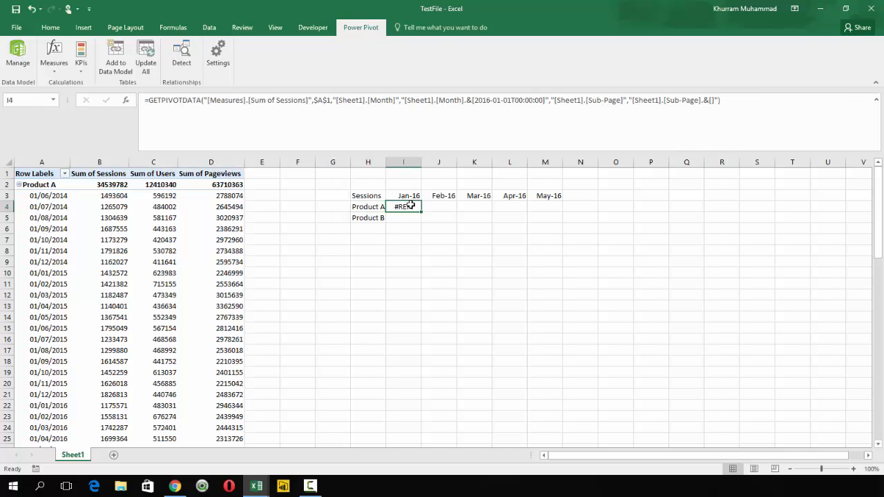
pyautogui.click(32, 9)
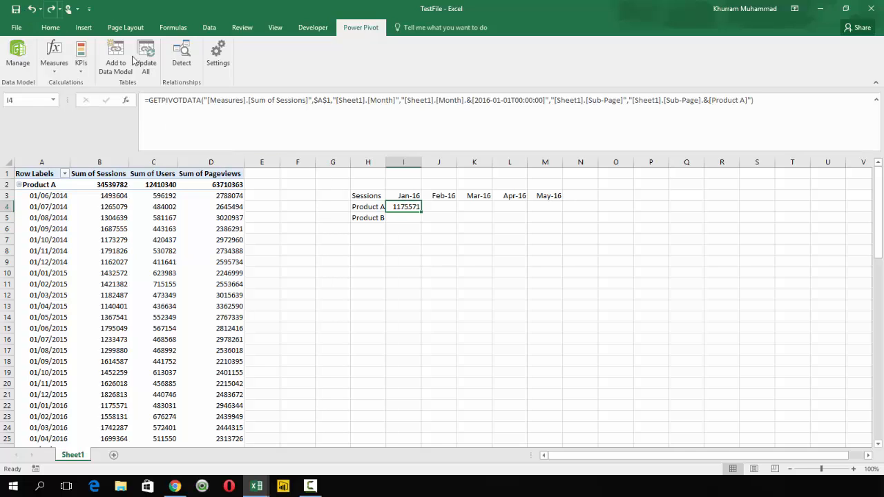
pyautogui.click(745, 100)
pyautogui.moveTo(745, 100); pyautogui.dragTo(714, 104)
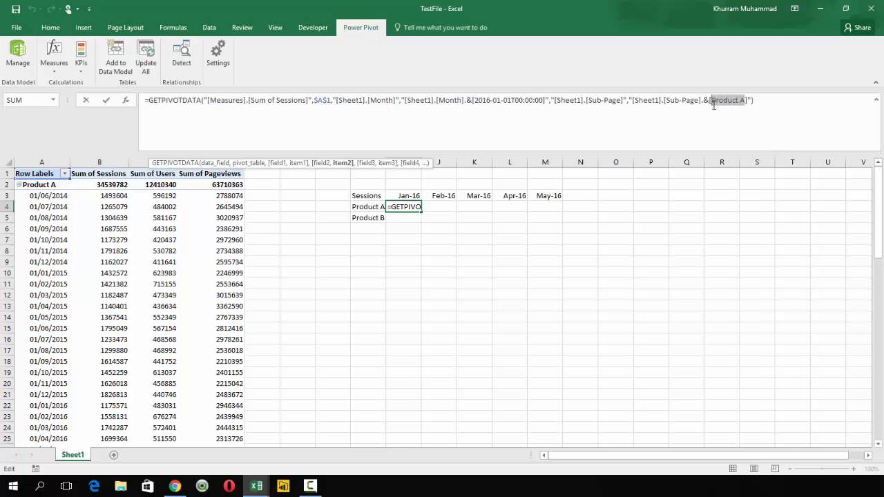
pyautogui.write('""')
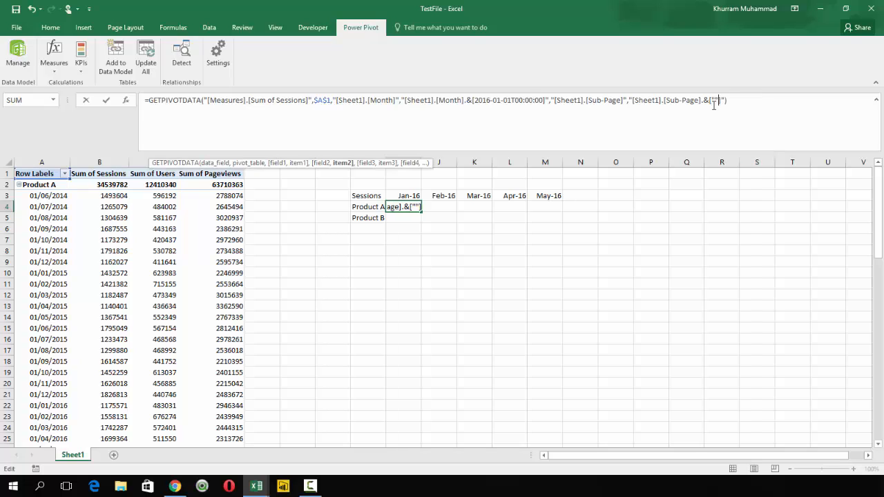
pyautogui.click(378, 206)
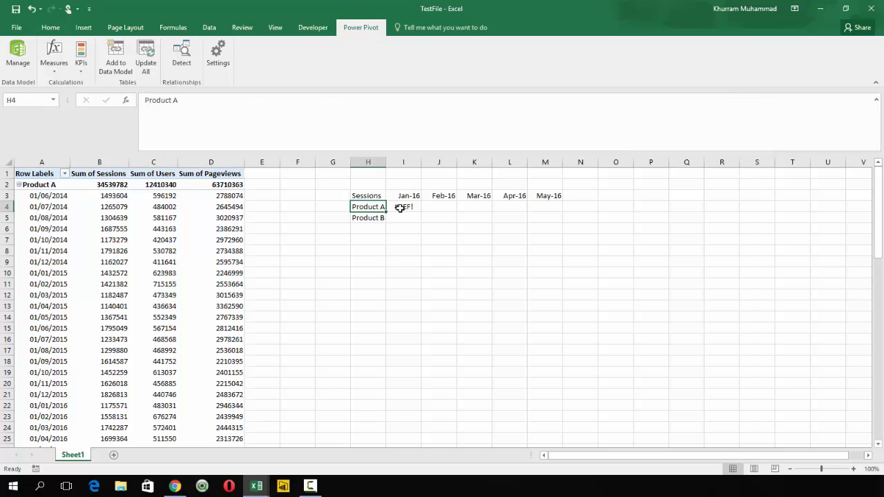
pyautogui.click(401, 207)
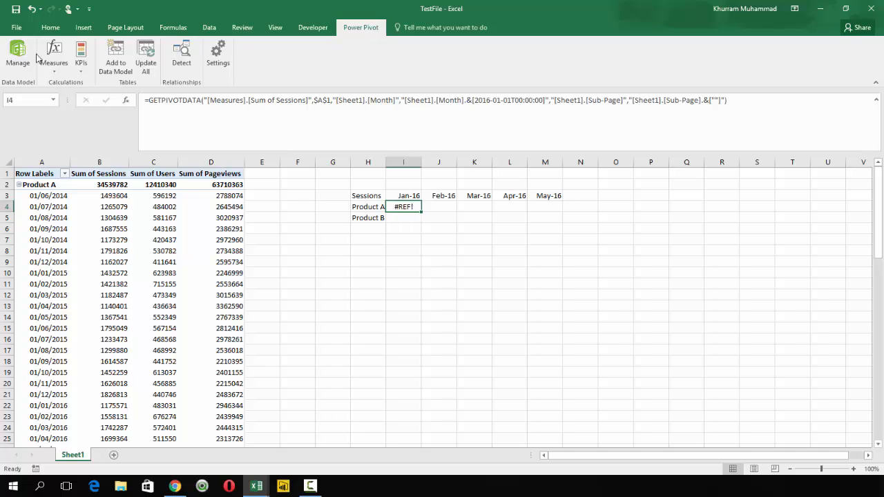
pyautogui.click(31, 9)
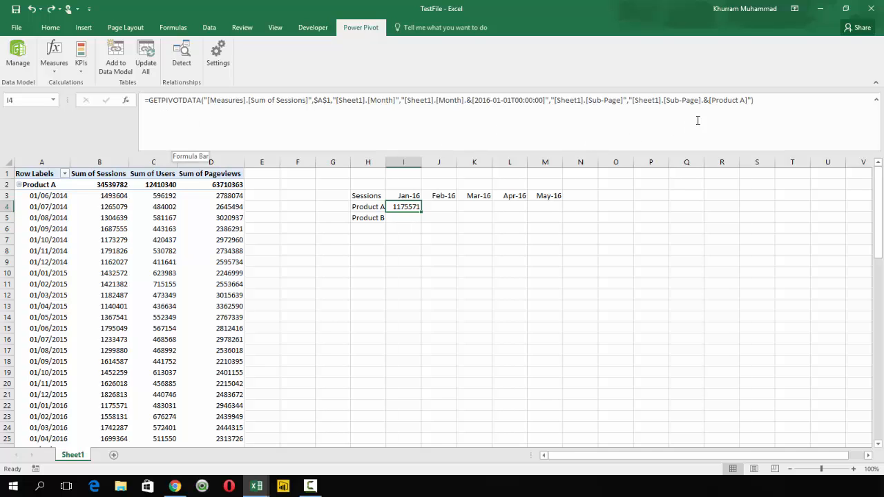
# Step: In I4's GETPIVOTDATA formula, replace the hardcoded Product A item with the column-locked cell reference "&$H4&"
pyautogui.moveTo(746, 102); pyautogui.dragTo(714, 103)
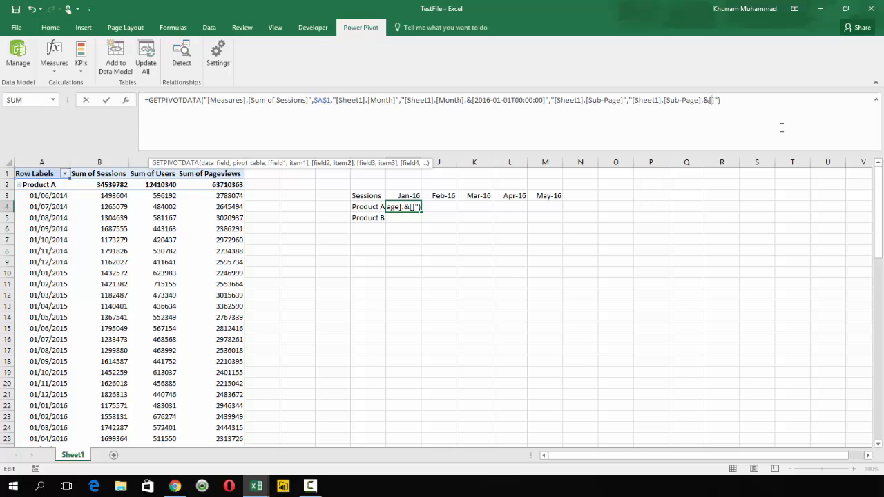
pyautogui.write('""&&')
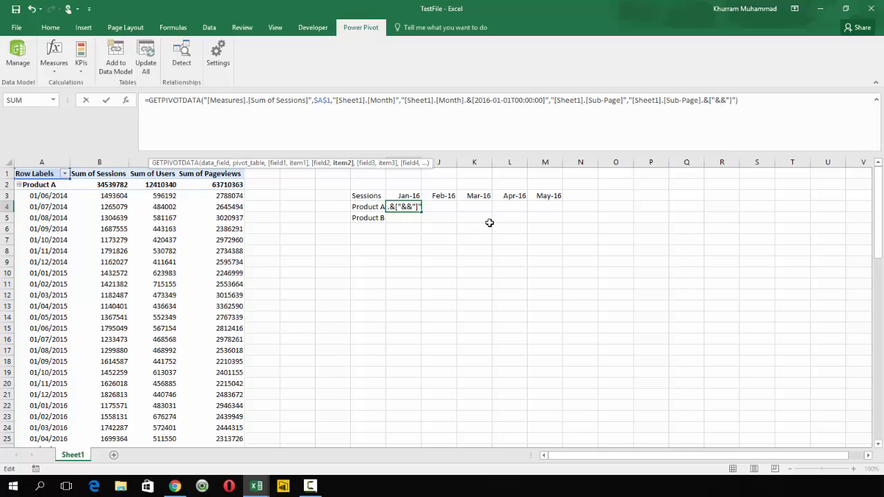
pyautogui.click(375, 207)
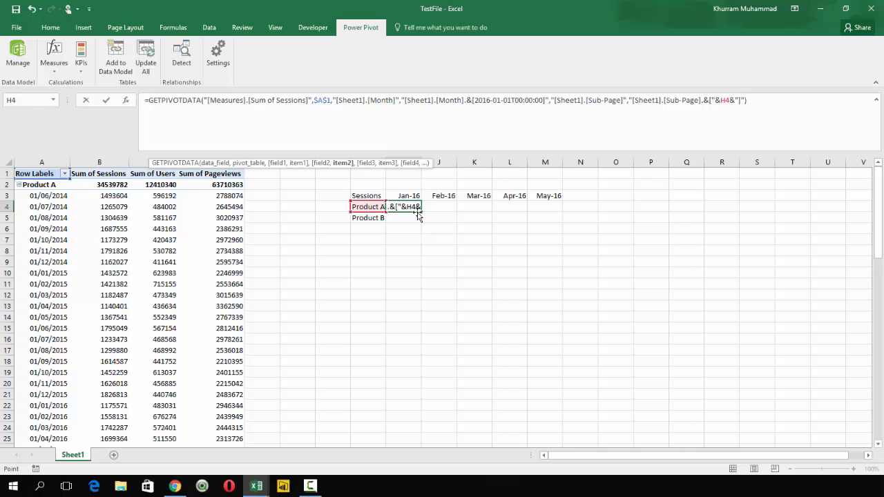
pyautogui.press('F4')
pyautogui.press('F4')
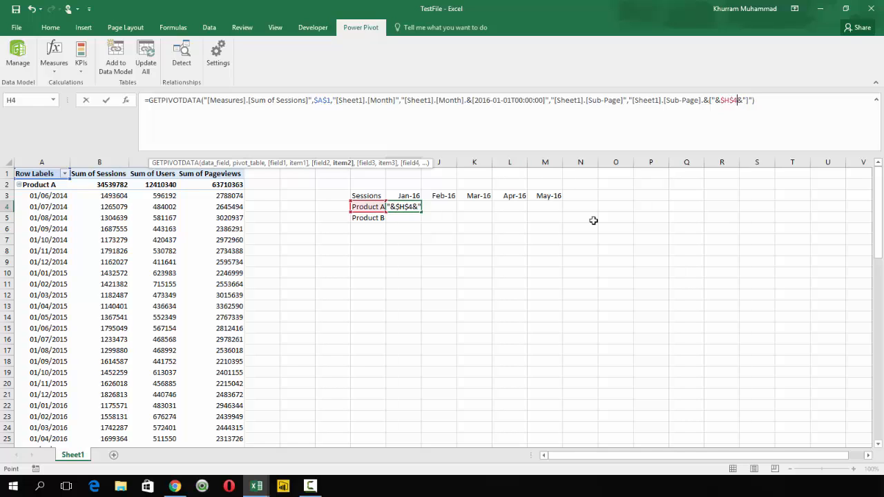
pyautogui.press('F4')
pyautogui.press('Return')
# Step: Fill the formula from I4 down to I5 to check its product reference, and clear I5
pyautogui.click(414, 208)
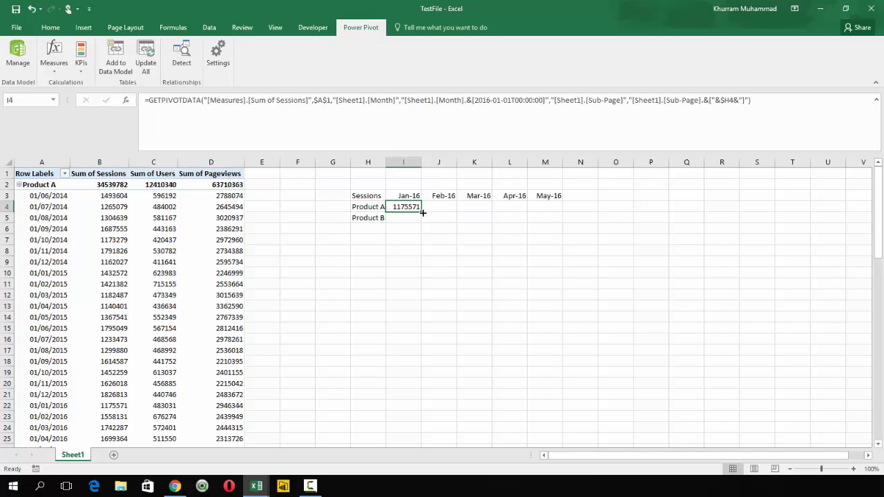
pyautogui.moveTo(425, 215); pyautogui.dragTo(423, 224)
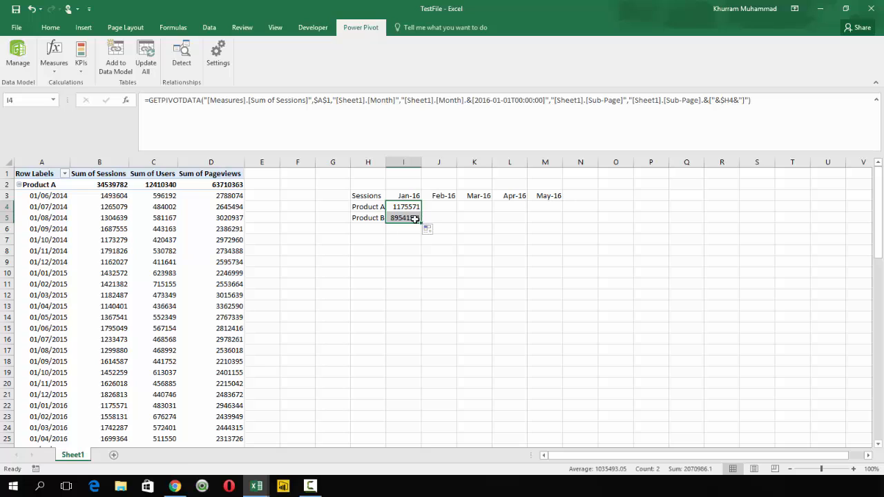
pyautogui.click(403, 211)
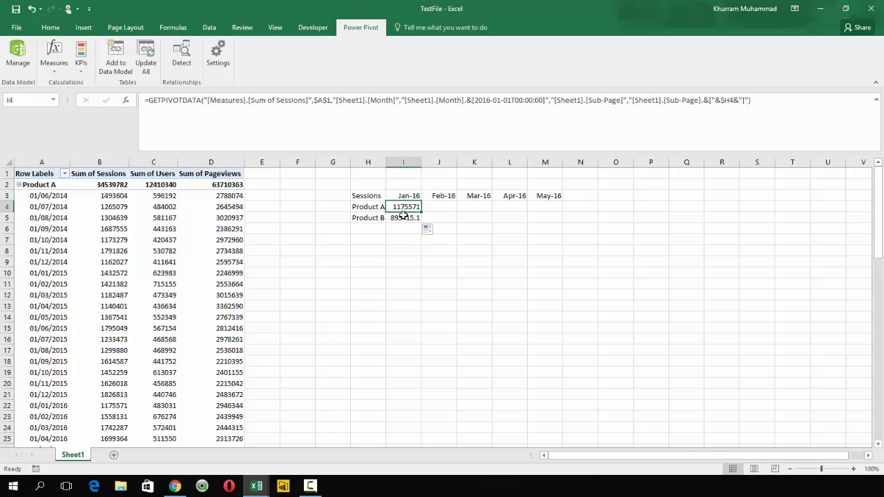
pyautogui.press('F2')
pyautogui.press('Escape')
pyautogui.press('Down')
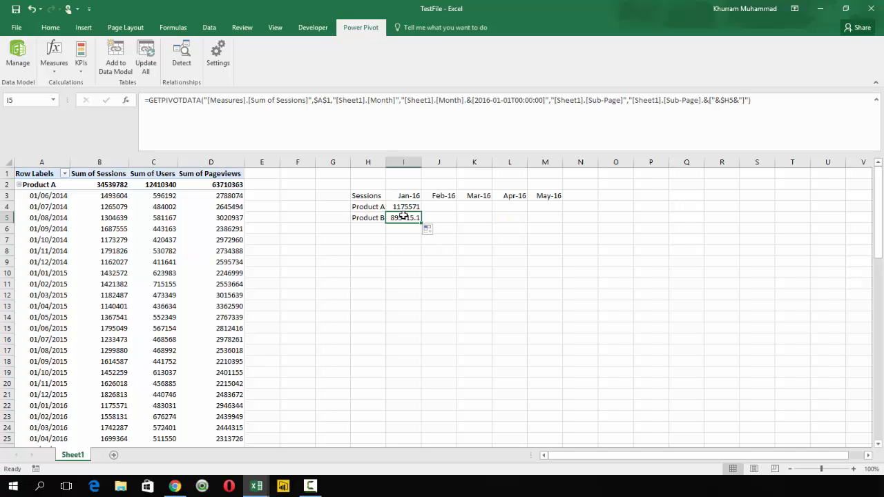
pyautogui.press('F2')
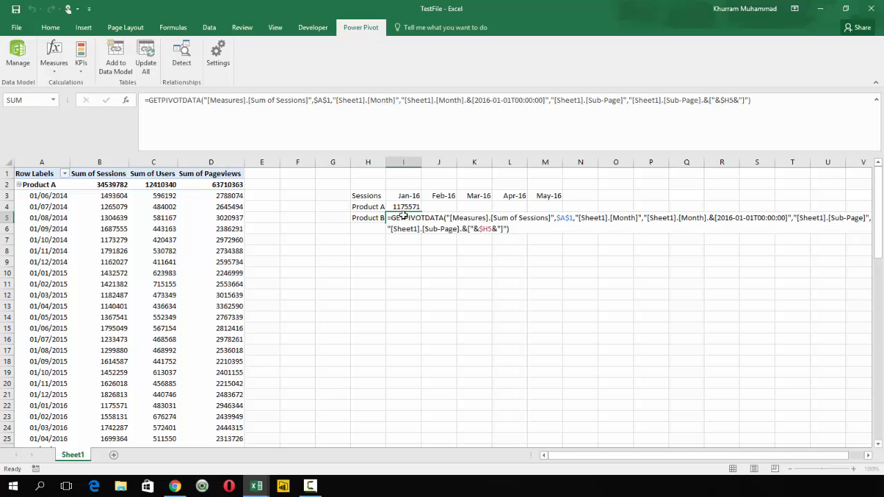
pyautogui.press('Escape')
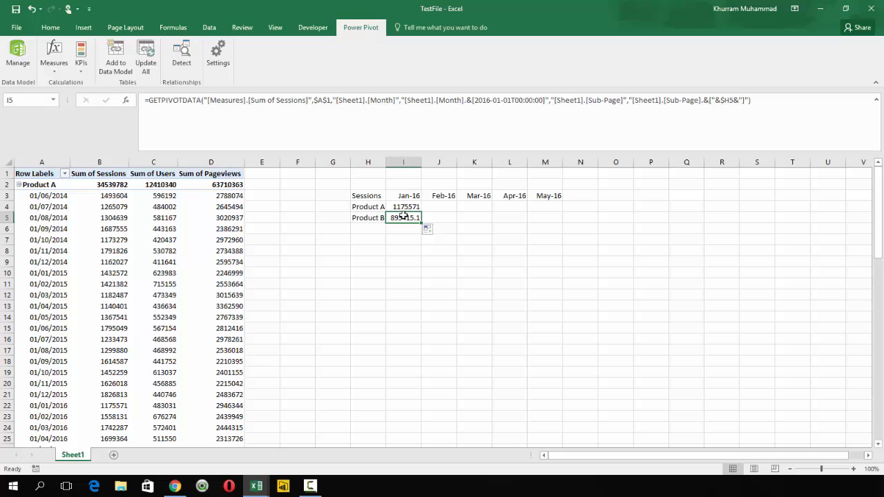
pyautogui.press('Delete')
pyautogui.press('Up')
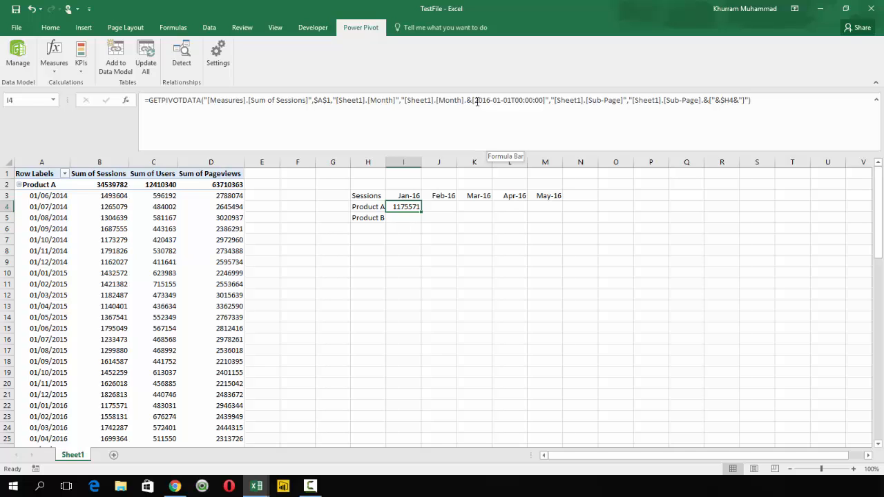
# Step: Copy the date text 2016-01-01T00:00:00 out of I4's formula and paste it into I2
pyautogui.moveTo(475, 102); pyautogui.dragTo(545, 101)
pyautogui.rightClick(540, 101)
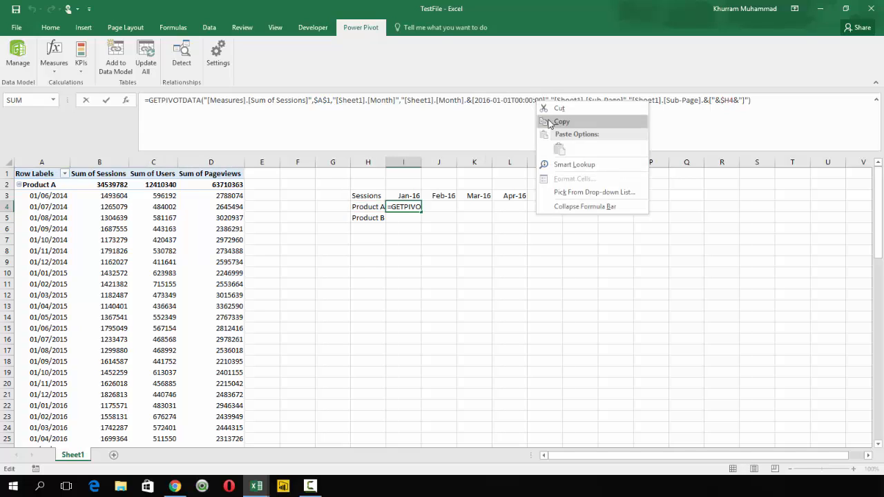
pyautogui.click(553, 120)
pyautogui.click(408, 186)
pyautogui.rightClick(408, 185)
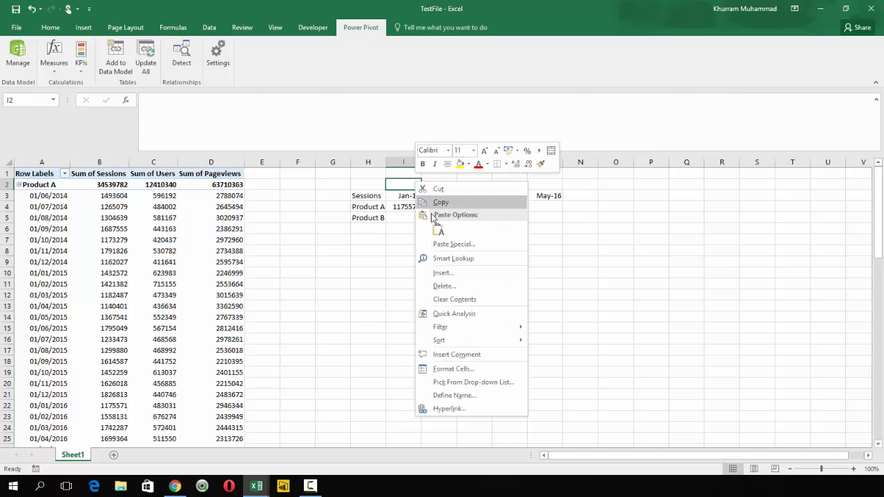
pyautogui.click(437, 223)
pyautogui.click(442, 207)
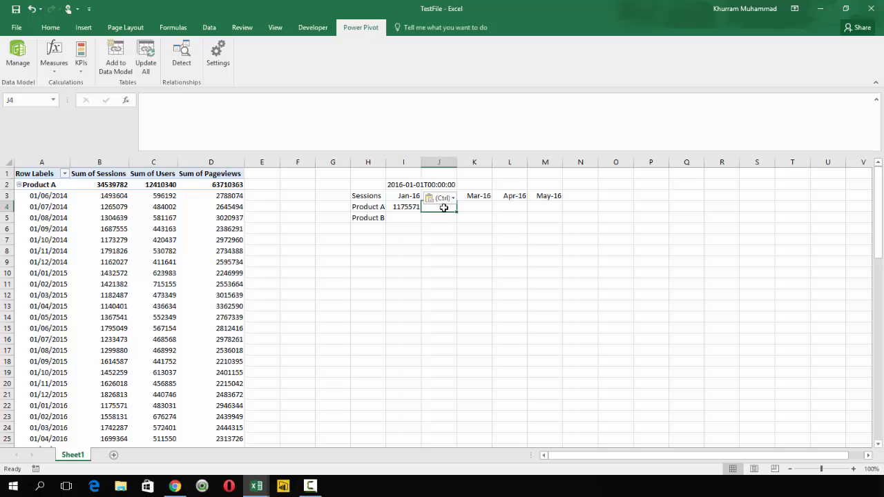
pyautogui.click(393, 184)
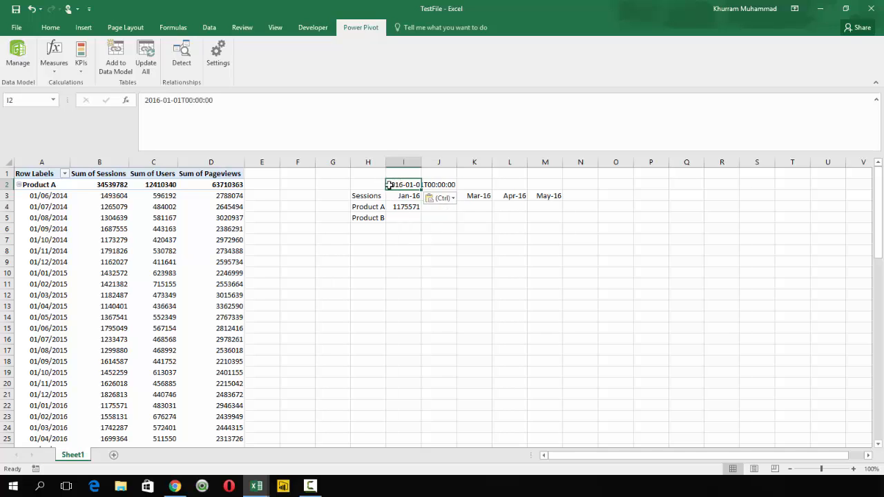
pyautogui.click(424, 215)
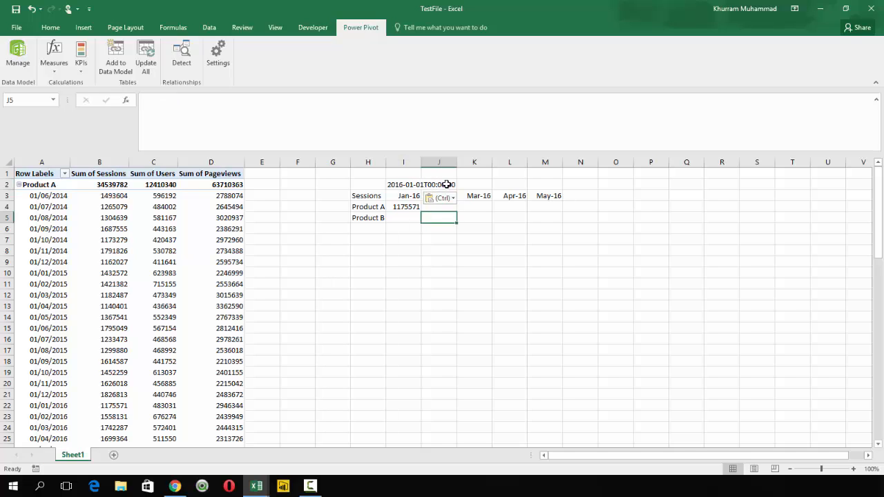
# Step: In I6, enter =TEXT(I3,"YYY-MM-DD") to convert the Jan-16 heading to date text
pyautogui.click(405, 228)
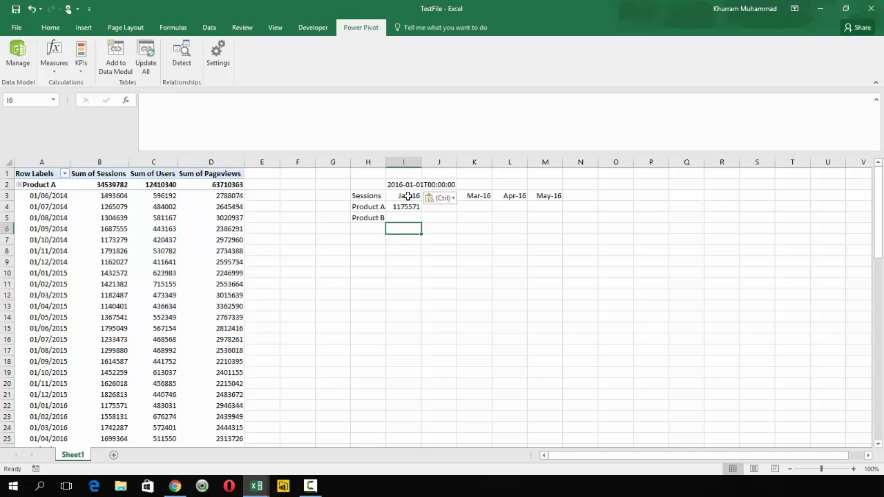
pyautogui.click(408, 197)
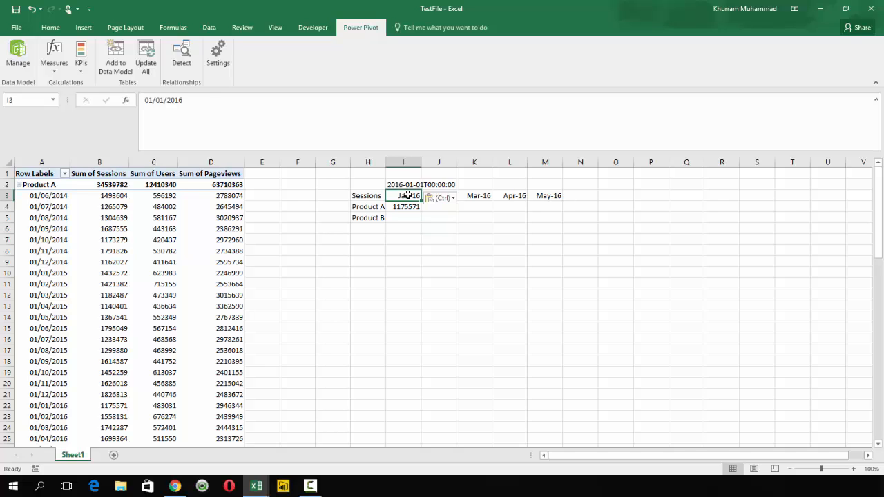
pyautogui.click(406, 184)
pyautogui.click(407, 230)
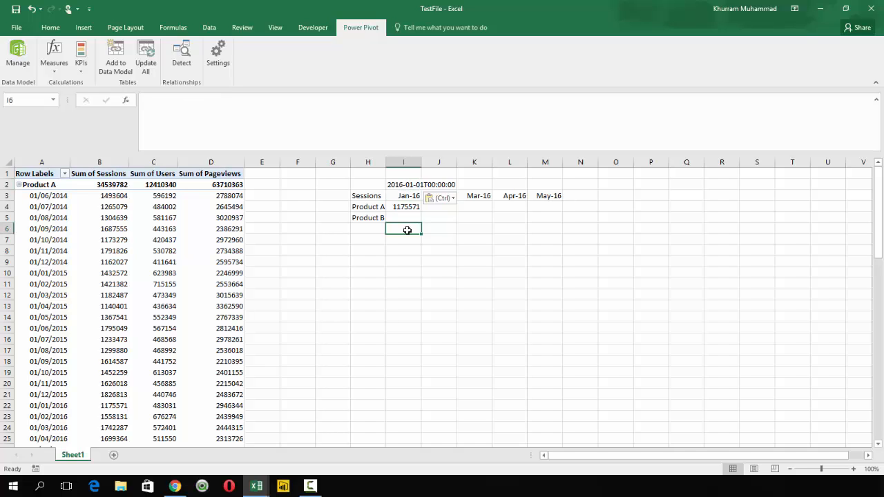
pyautogui.write('=')
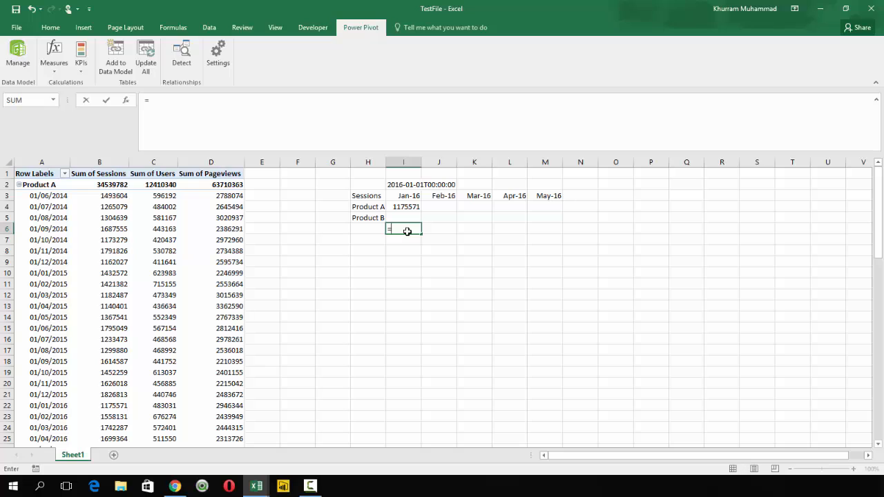
pyautogui.write('te')
pyautogui.press('Tab')
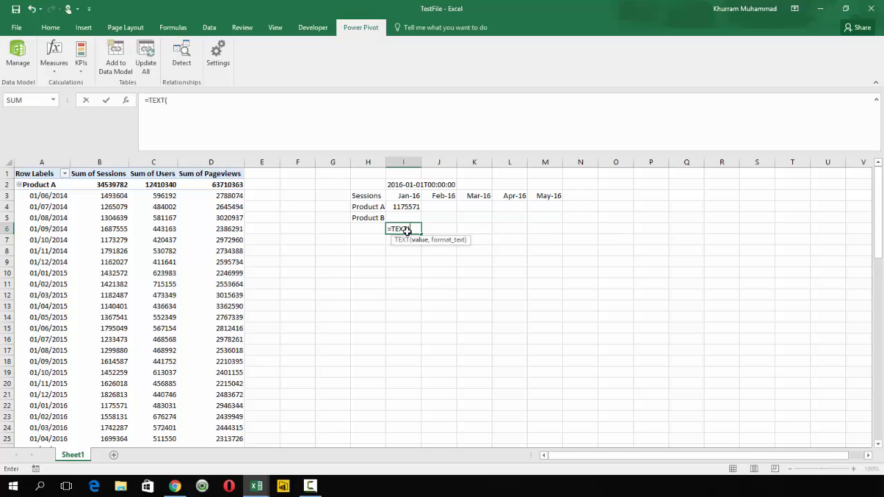
pyautogui.click(410, 197)
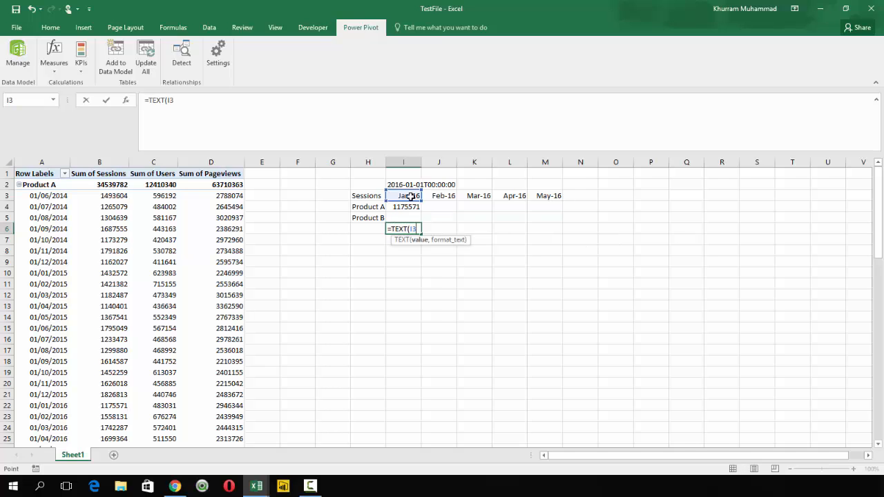
pyautogui.write(',"')
pyautogui.write('YY')
pyautogui.press('BackSpace')
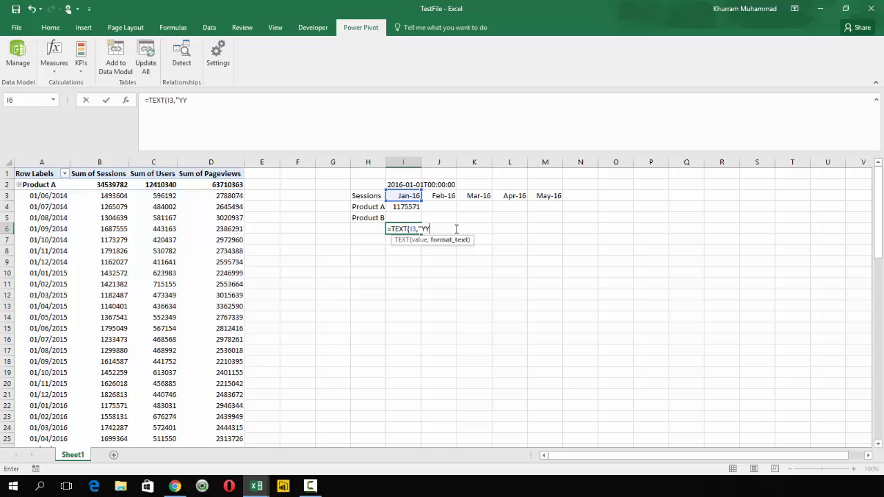
pyautogui.write('YY-MM-DD")')
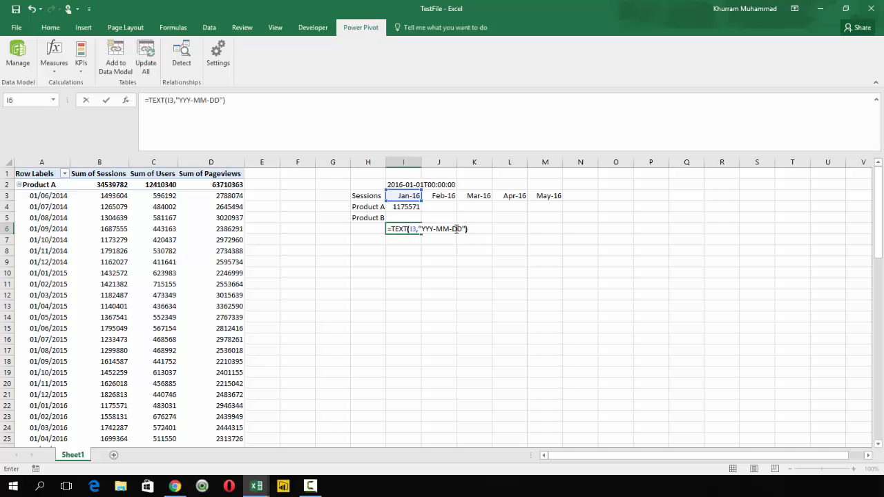
pyautogui.hotkey('ctrl', 'Return')
pyautogui.click(449, 261)
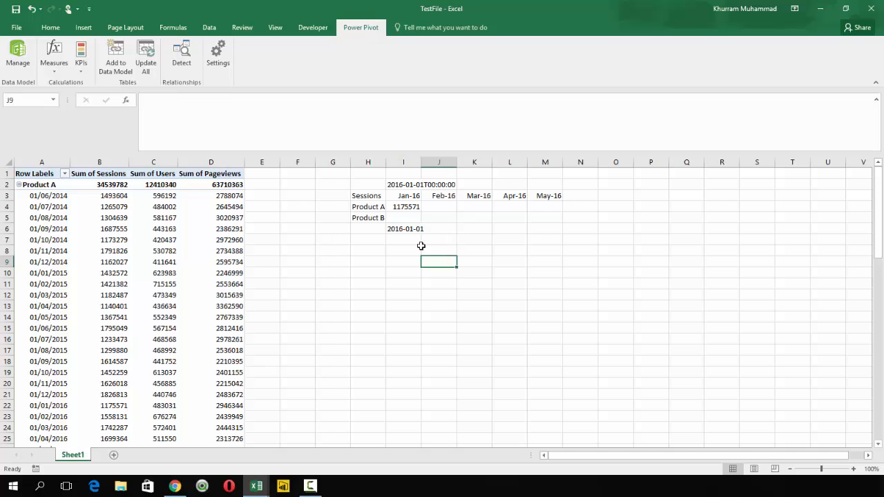
# Step: Append &"T00:00:00" to the TEXT formula in I6 to match the date text format in I2
pyautogui.click(397, 185)
pyautogui.moveTo(213, 102); pyautogui.dragTo(185, 102)
pyautogui.press('Escape')
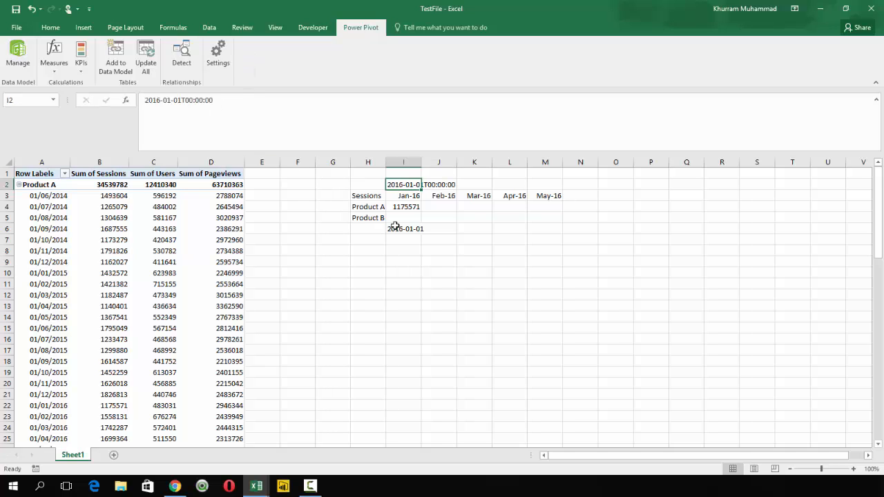
pyautogui.click(397, 228)
pyautogui.click(266, 112)
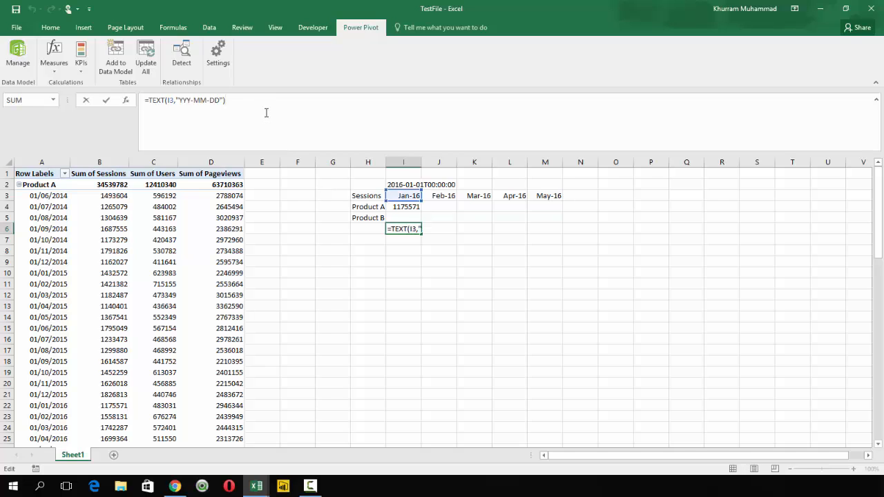
pyautogui.write('&""')
pyautogui.write('T00:00:00')
pyautogui.press('Return')
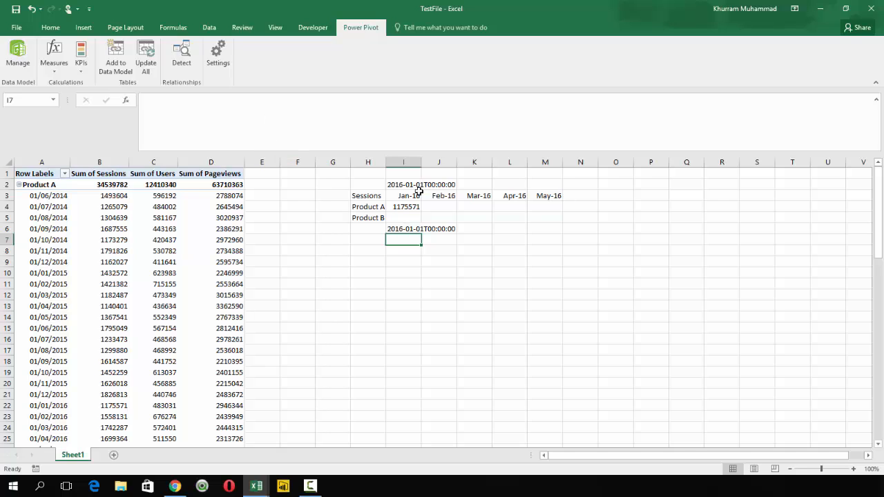
# Step: Compare the date texts in I6 and I2 with =I6=I2 in I7, and clear I7
pyautogui.write('=')
pyautogui.click(409, 230)
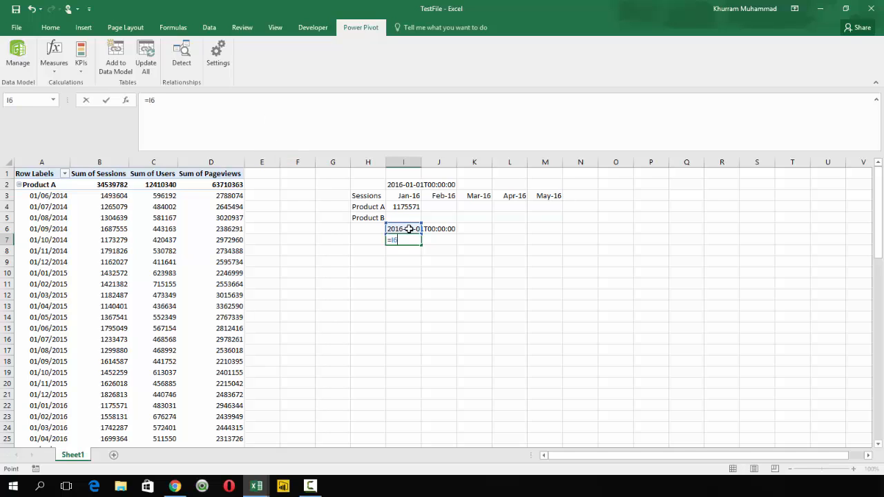
pyautogui.write('=')
pyautogui.click(398, 185)
pyautogui.press('Return')
pyautogui.click(409, 241)
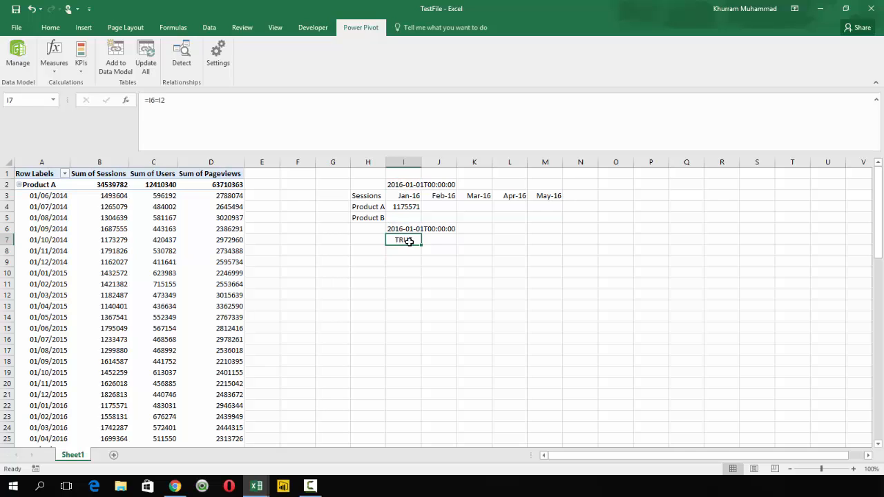
pyautogui.press('Delete')
# Step: Copy the expression TEXT(I3,"YYY-MM-DD")&"T00:00:00" out of I6's formula, without the equals sign
pyautogui.click(398, 229)
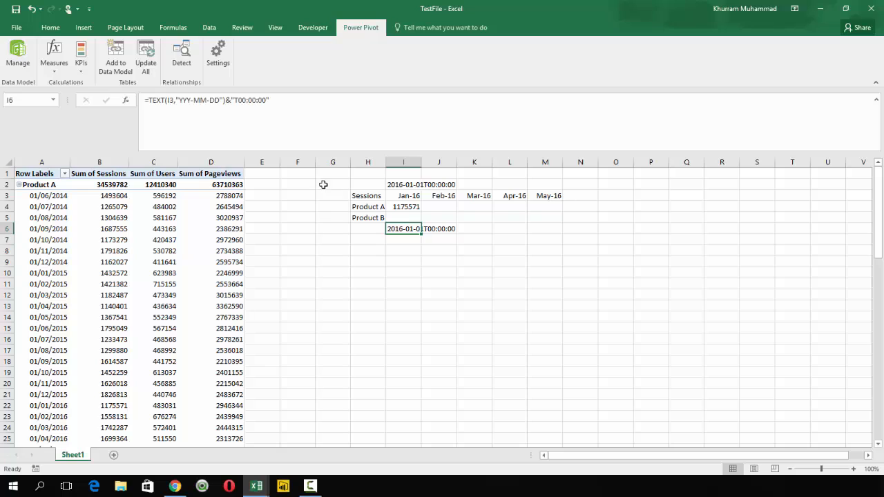
pyautogui.moveTo(270, 100); pyautogui.dragTo(149, 102)
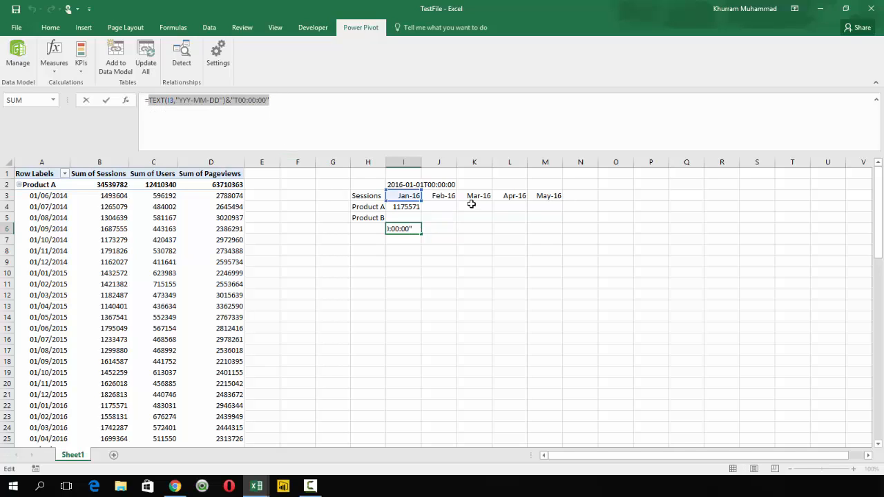
pyautogui.hotkey('ctrl', 'c')
pyautogui.press('Escape')
# Step: In I4's GETPIVOTDATA formula, replace the hardcoded month 2016-01-01T00:00:00 with the copied TEXT expression, joined by "& and &"
pyautogui.click(415, 206)
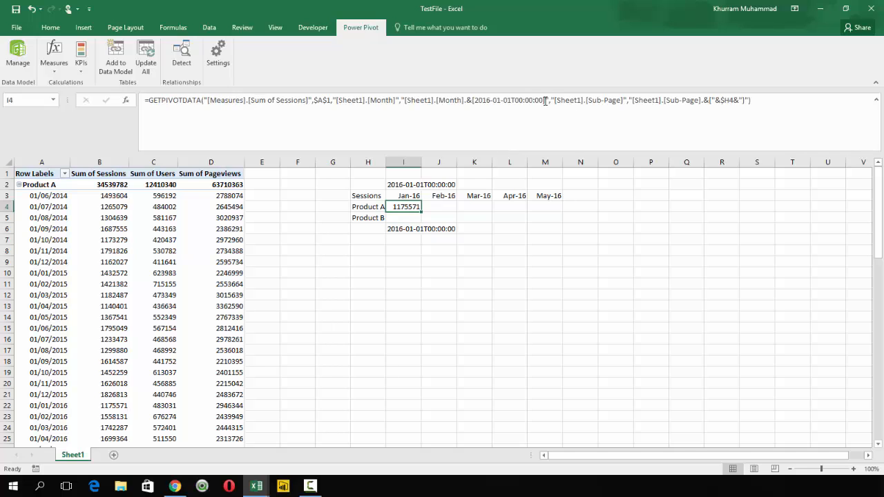
pyautogui.moveTo(545, 101); pyautogui.dragTo(479, 104)
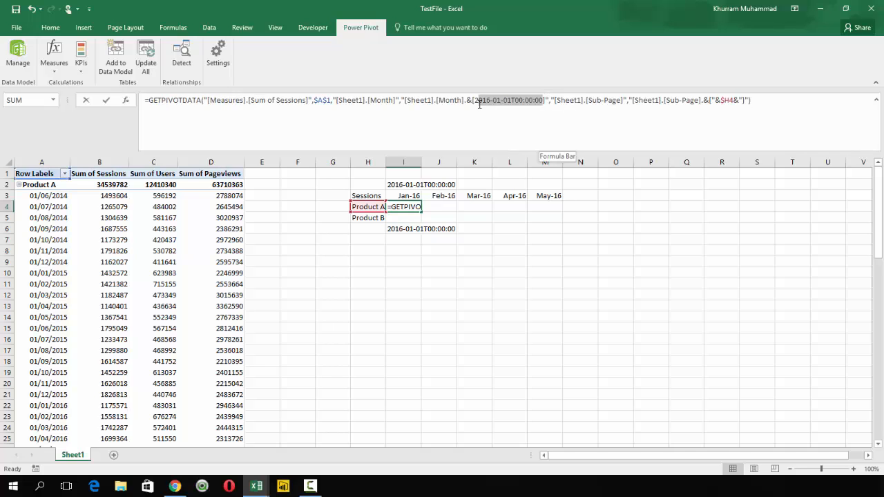
pyautogui.press('Delete')
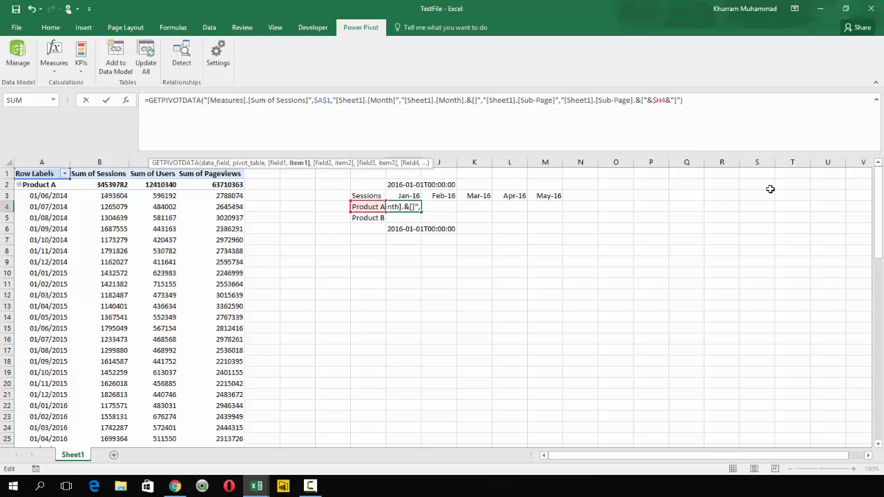
pyautogui.write('""')
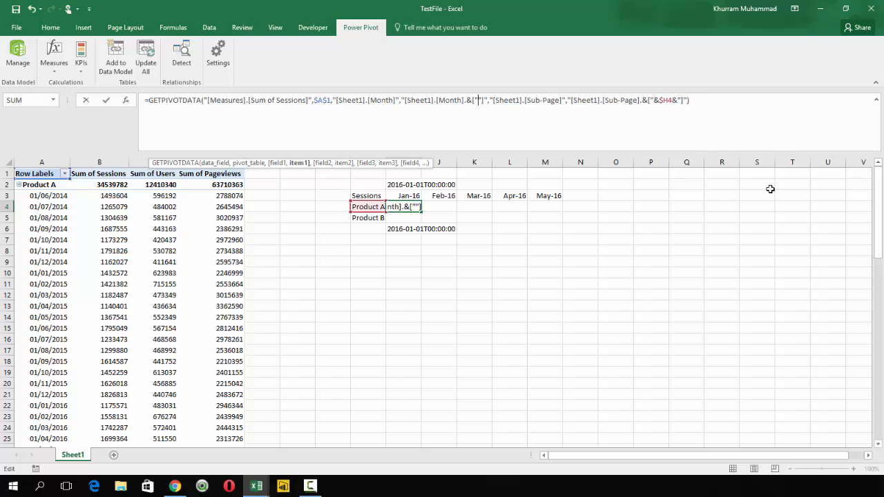
pyautogui.write('&&')
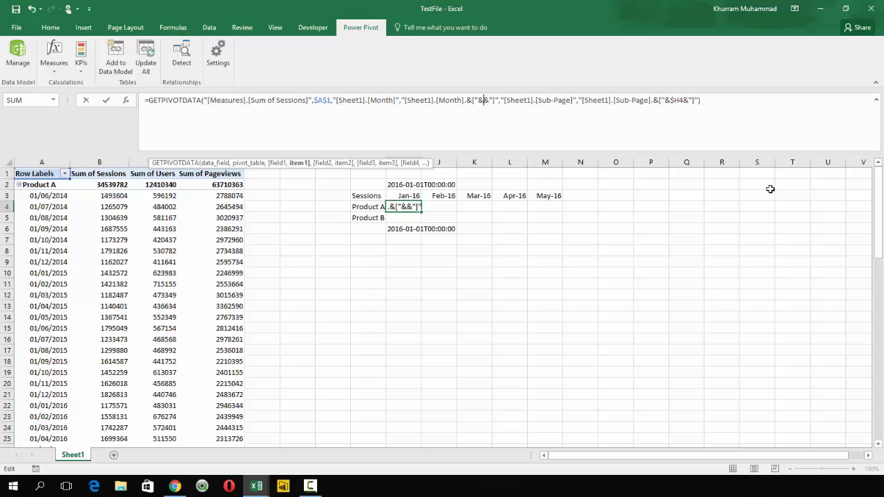
pyautogui.hotkey('ctrl', 'v')
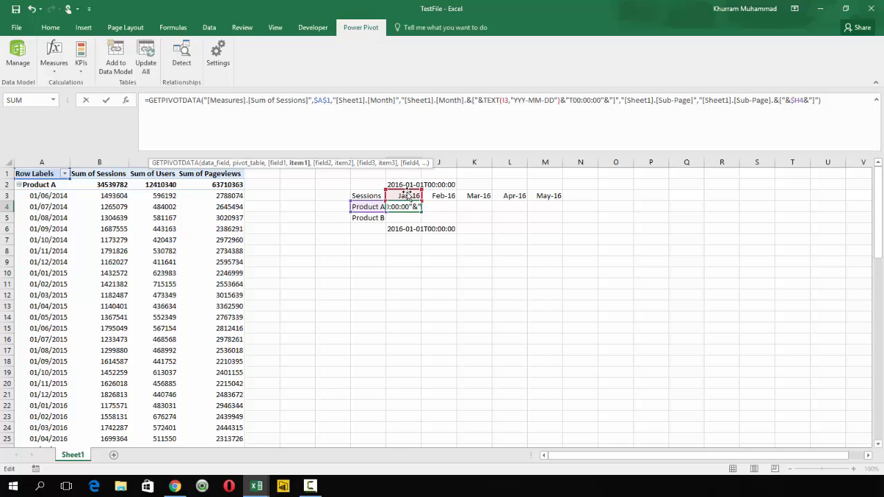
# Step: Lock the row of the month reference in I4's formula as I$3
pyautogui.click(503, 101)
pyautogui.press('F4')
pyautogui.press('F4')
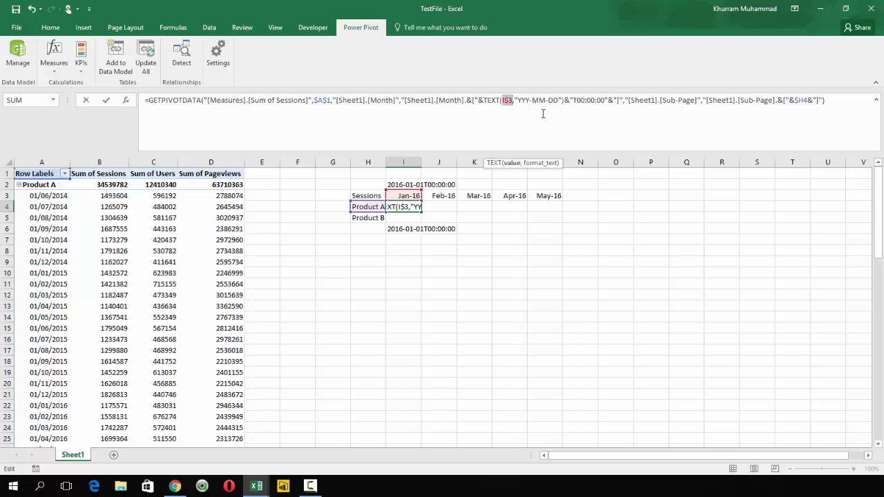
pyautogui.press('Return')
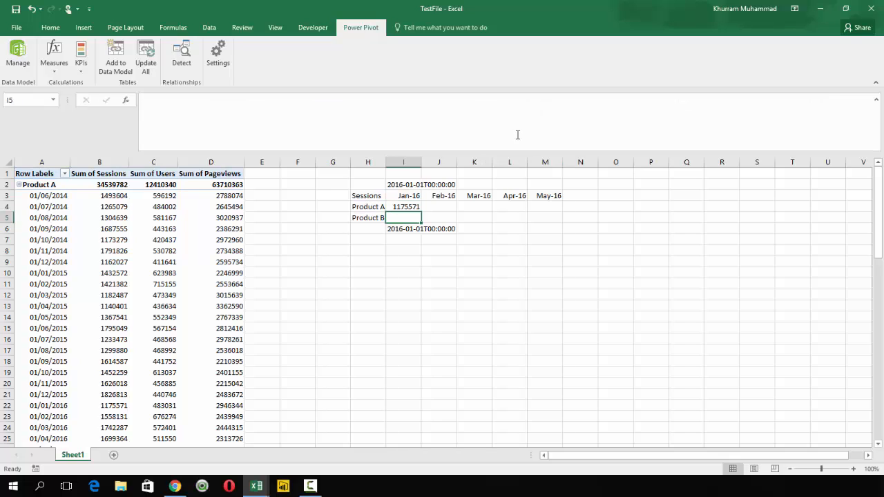
# Step: Clear the helper formula in I6 and fill I4's GETPIVOTDATA formula across the range I4:M5
pyautogui.click(398, 230)
pyautogui.press('Delete')
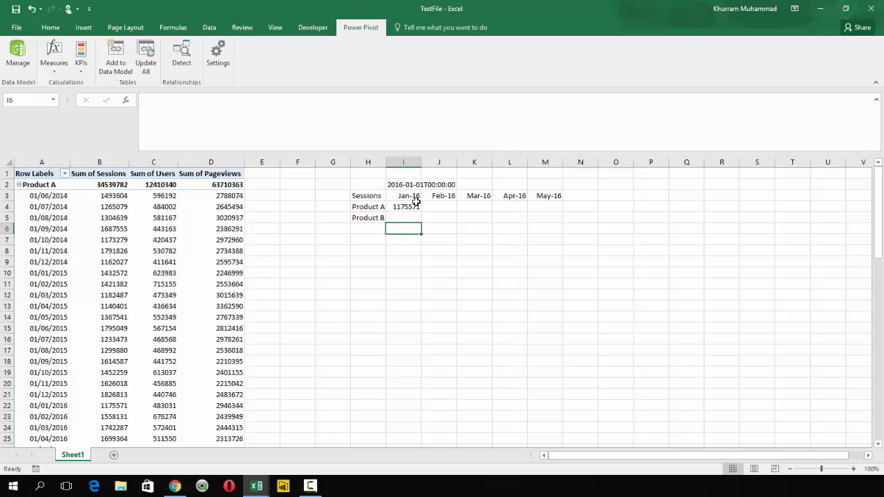
pyautogui.click(407, 207)
pyautogui.moveTo(421, 212); pyautogui.dragTo(561, 219)
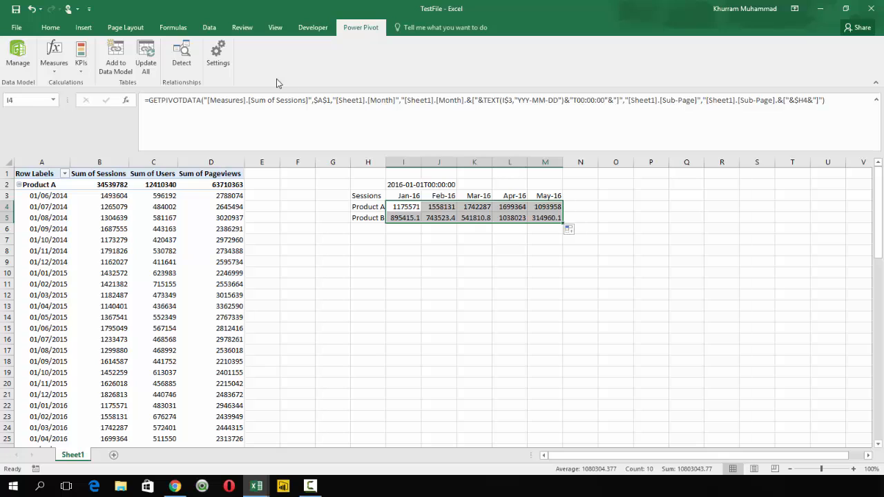
# Step: Format the session values in I4:M5 with comma thousands separators and no decimals
pyautogui.click(50, 27)
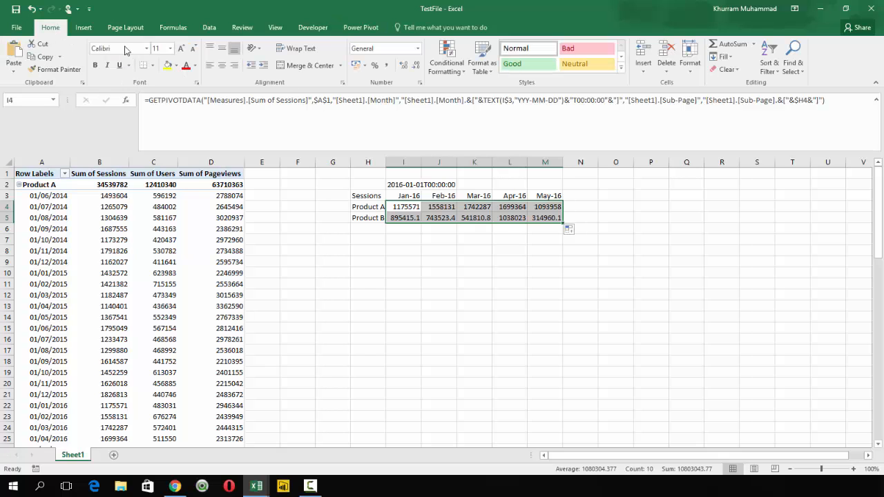
pyautogui.click(386, 65)
pyautogui.click(416, 65)
pyautogui.click(415, 65)
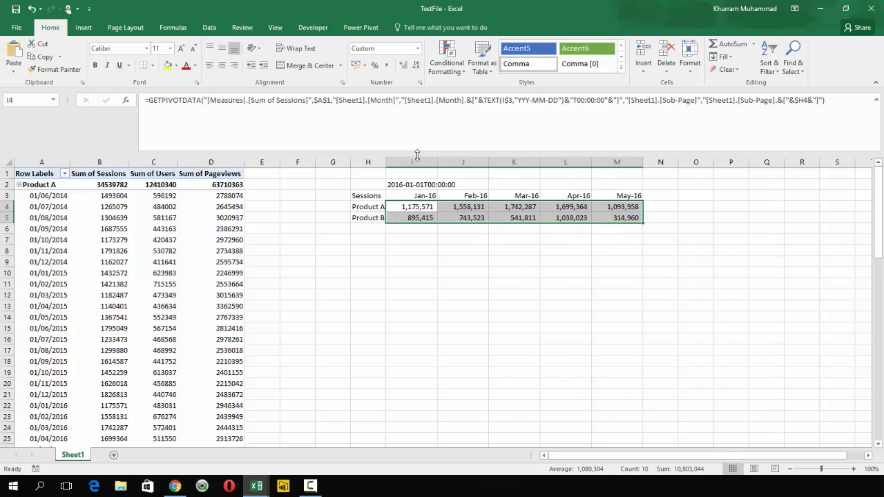
# Step: Set the first month heading in I3 to 01/01/2015
pyautogui.click(417, 195)
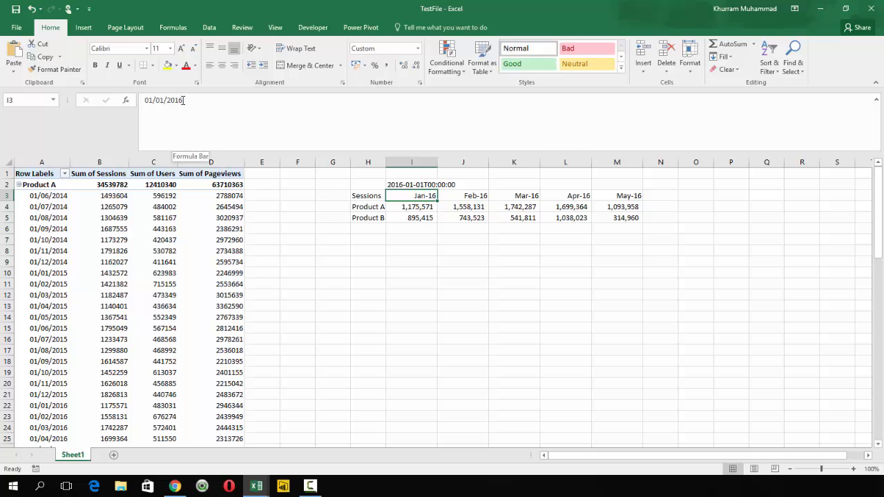
pyautogui.moveTo(179, 101); pyautogui.dragTo(186, 102)
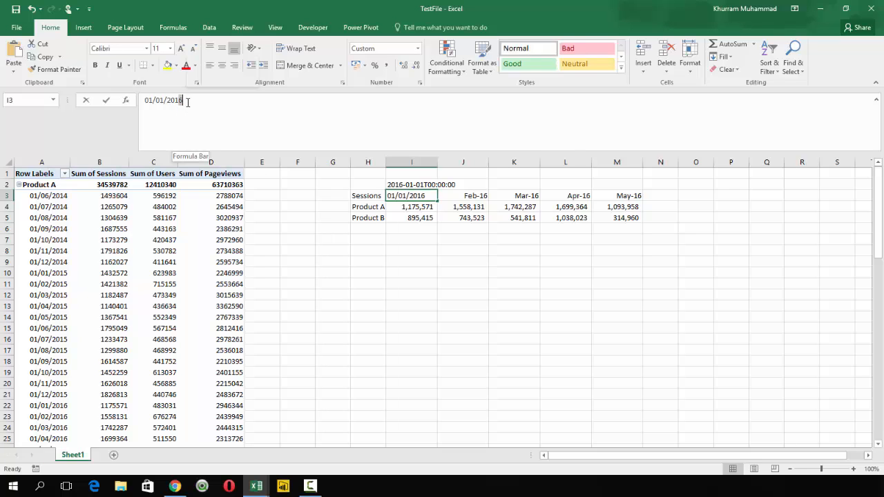
pyautogui.write('5')
pyautogui.press('Return')
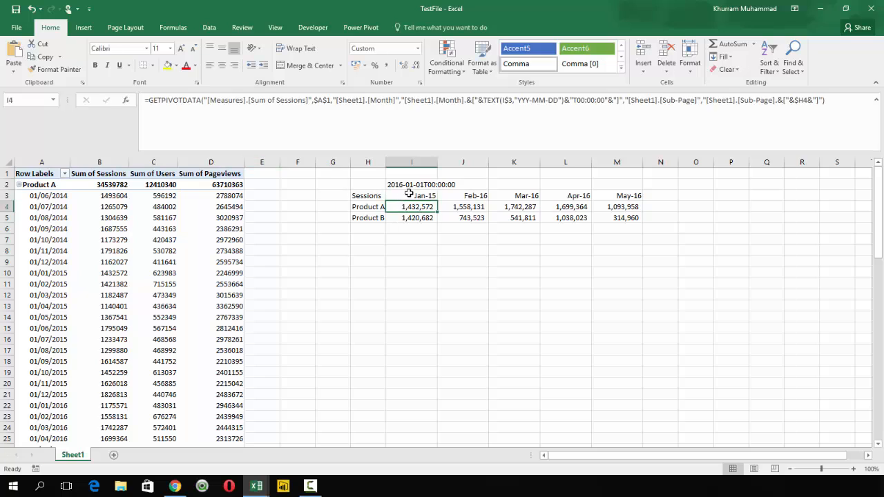
# Step: Fill the month headings from I3 across to M3, and check the formulas in J4 and L5
pyautogui.click(429, 196)
pyautogui.moveTo(435, 200); pyautogui.dragTo(614, 201)
pyautogui.click(465, 207)
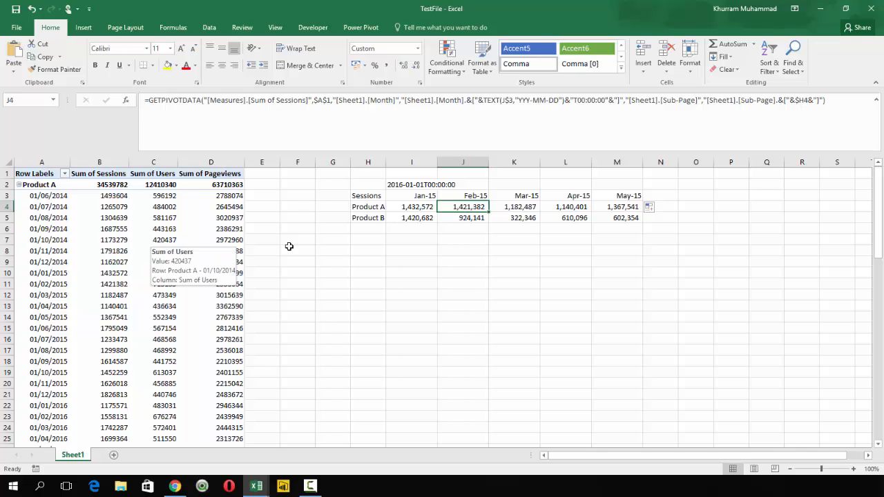
pyautogui.click(545, 218)
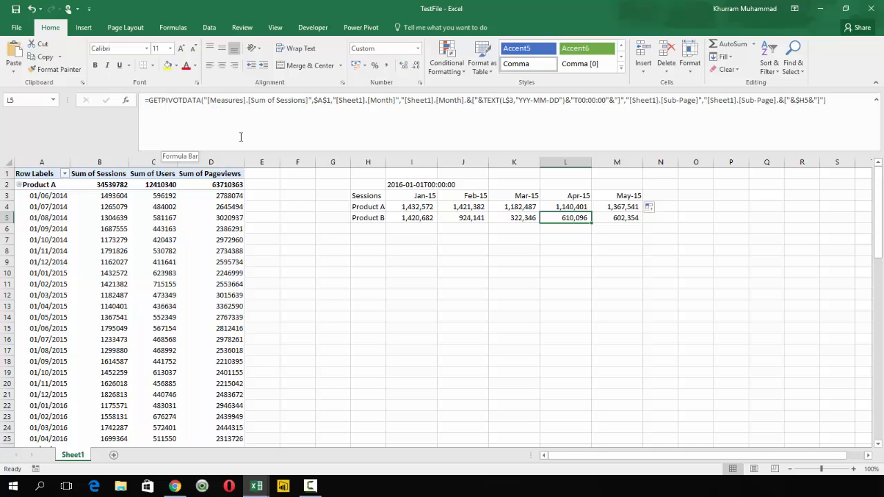
# Step: Delete columns G through N holding the sessions report, and select a value in the PivotTable
pyautogui.moveTo(333, 163); pyautogui.dragTo(662, 162)
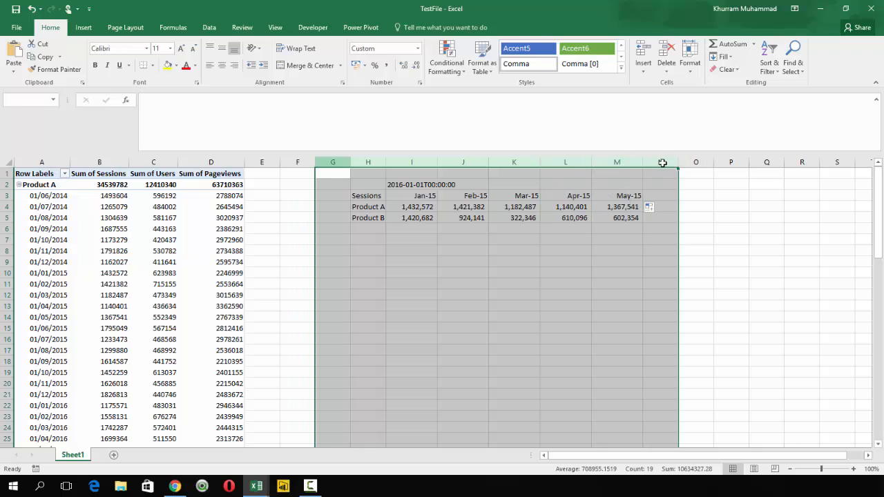
pyautogui.rightClick(662, 162)
pyautogui.click(684, 255)
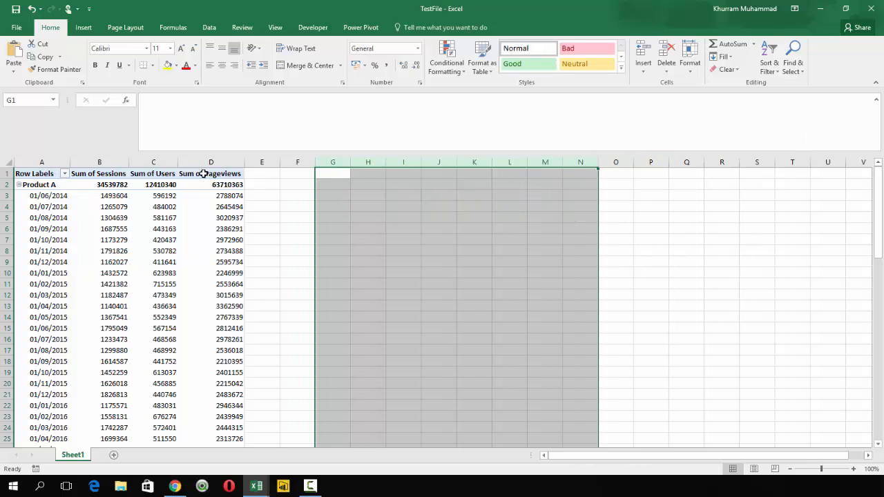
pyautogui.click(212, 238)
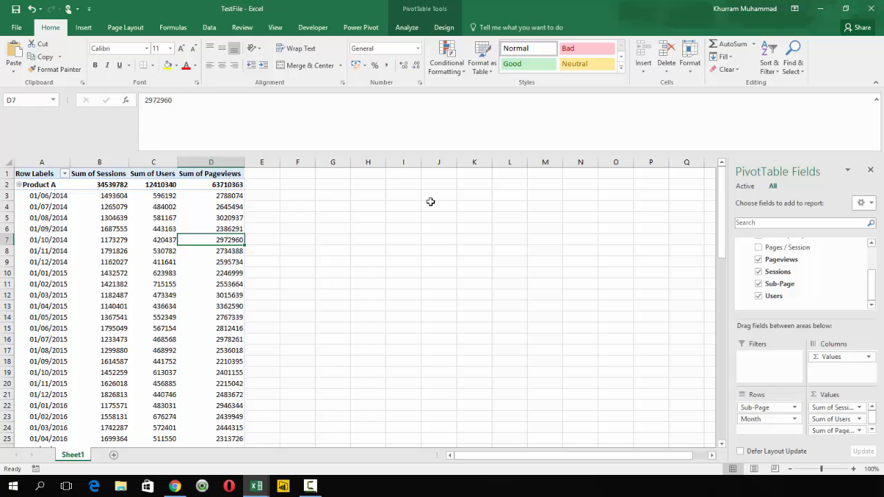
# Step: Try to insert a column before Sum of Sessions inside the PivotTable
pyautogui.click(108, 220)
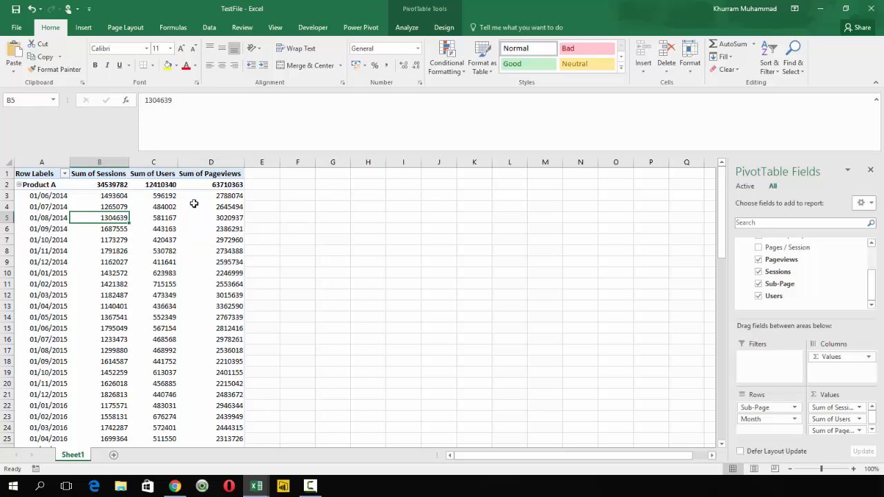
pyautogui.scroll(-8, 194, 203)
pyautogui.scroll(8, 208, 216)
pyautogui.click(86, 163)
pyautogui.rightClick(86, 163)
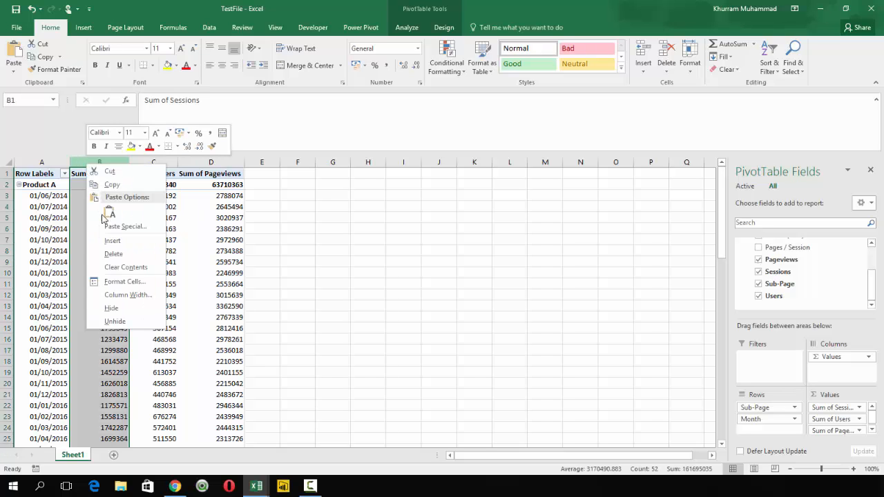
pyautogui.click(112, 240)
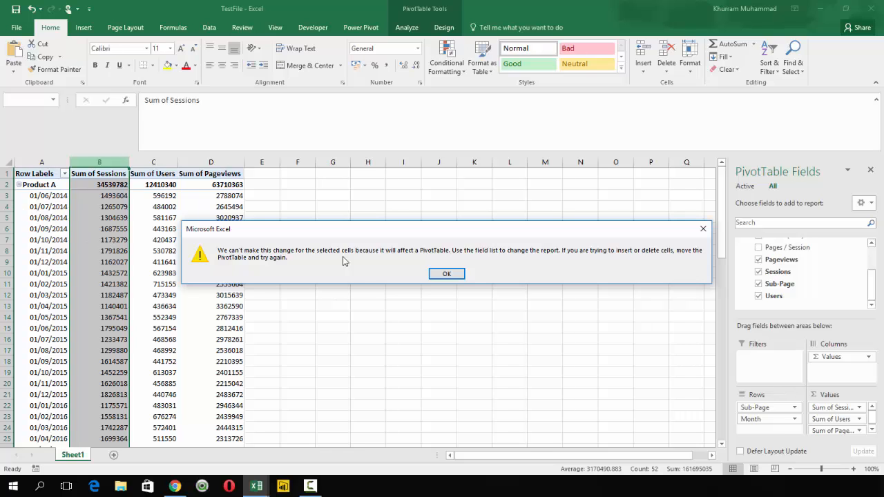
pyautogui.click(446, 275)
pyautogui.click(169, 262)
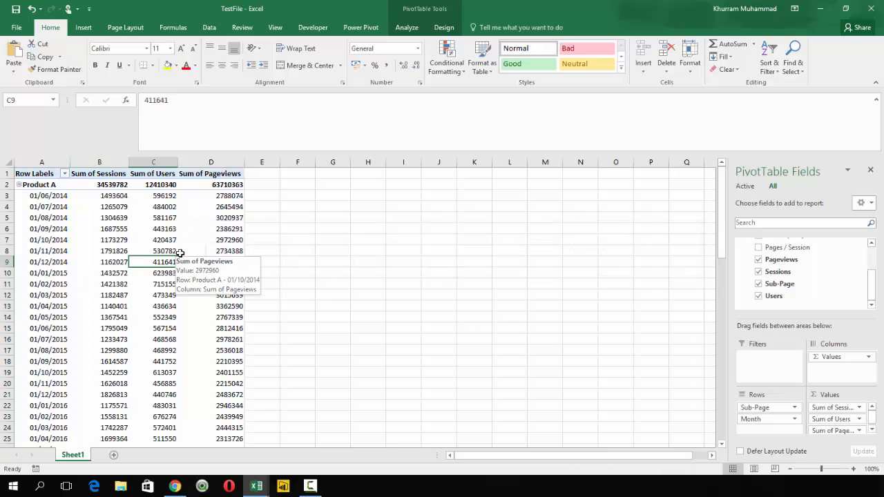
# Step: Shrink the formula bar to a single line and look down the PivotTable rows to Product B
pyautogui.moveTo(202, 148); pyautogui.dragTo(204, 102)
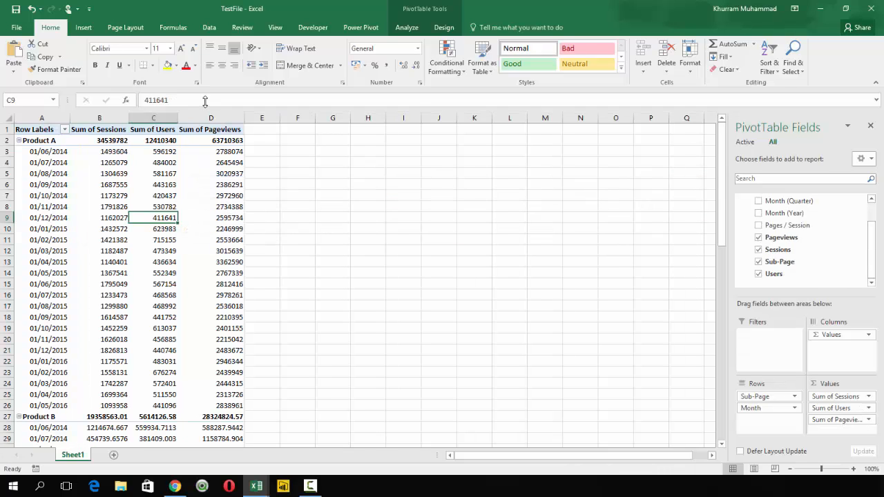
pyautogui.click(196, 166)
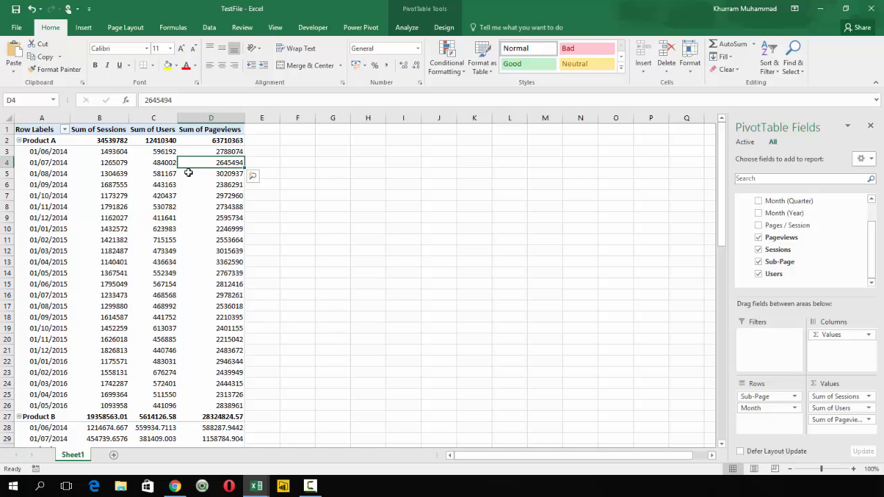
pyautogui.click(90, 165)
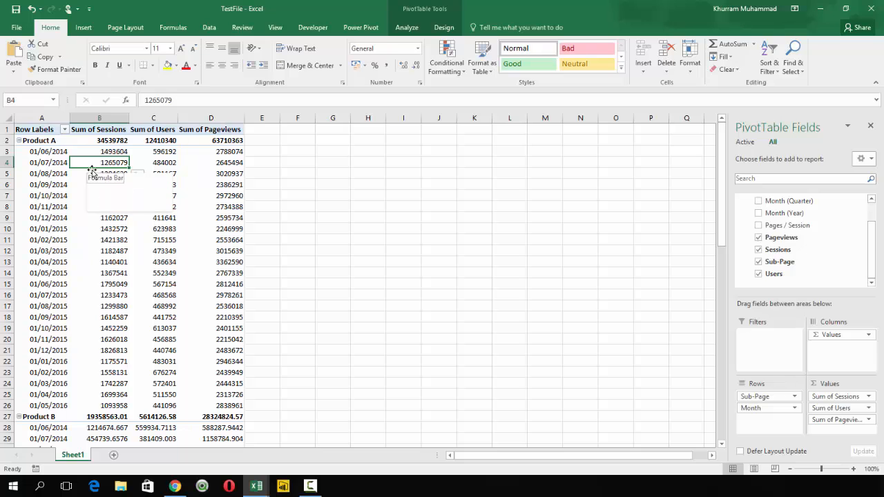
pyautogui.scroll(-5, 121, 206)
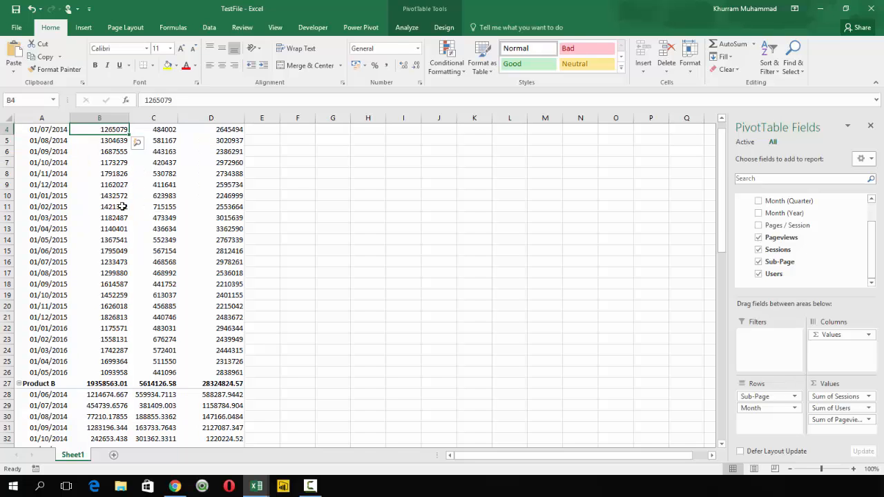
# Step: Convert the PivotTable to cube formulas with the OLAP tools, starting from a month cell in the Product A rows
pyautogui.scroll(5, 121, 206)
pyautogui.click(123, 206)
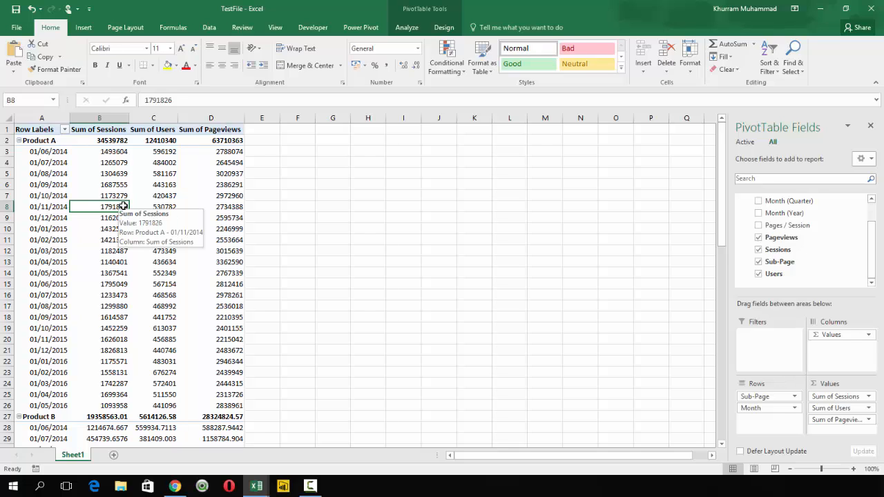
pyautogui.click(59, 191)
pyautogui.click(106, 172)
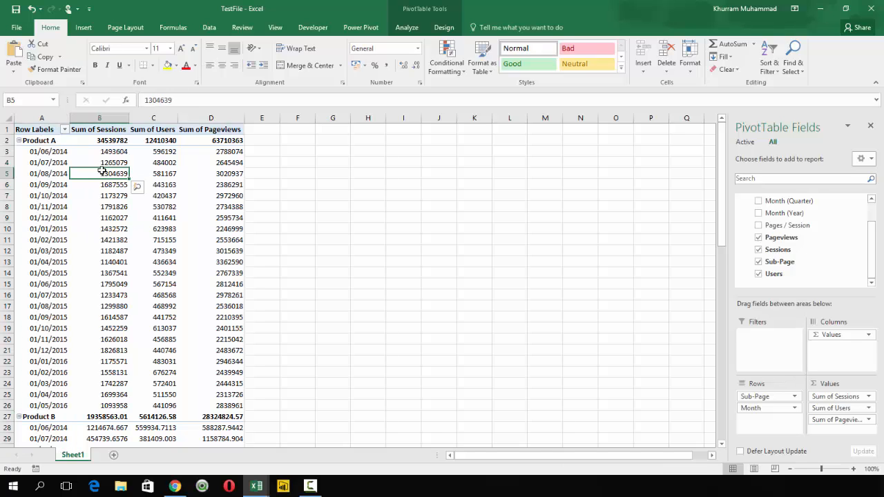
pyautogui.click(58, 173)
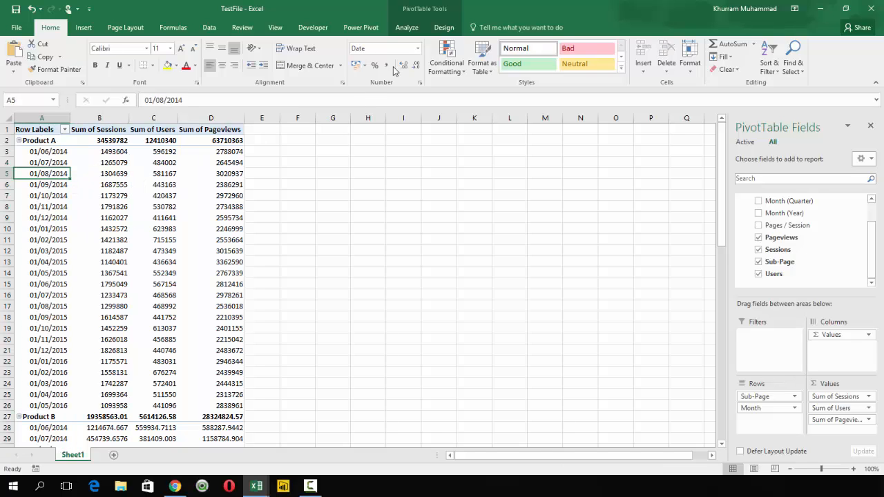
pyautogui.click(413, 29)
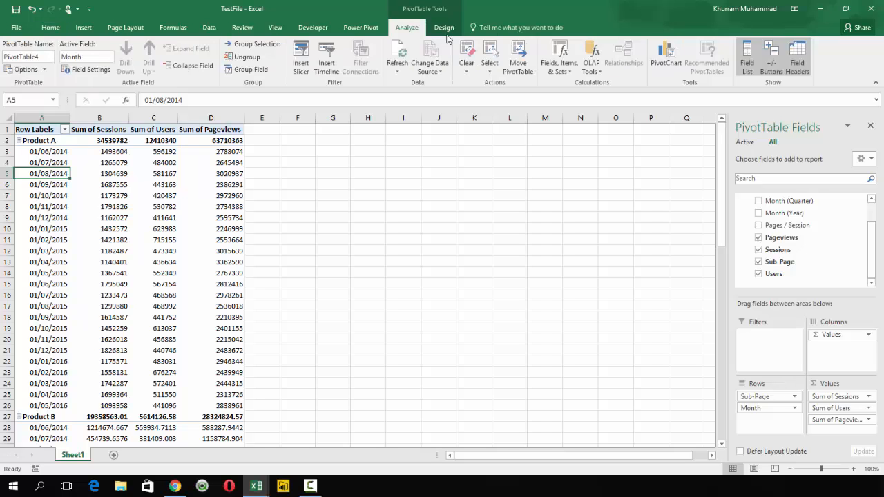
pyautogui.click(592, 69)
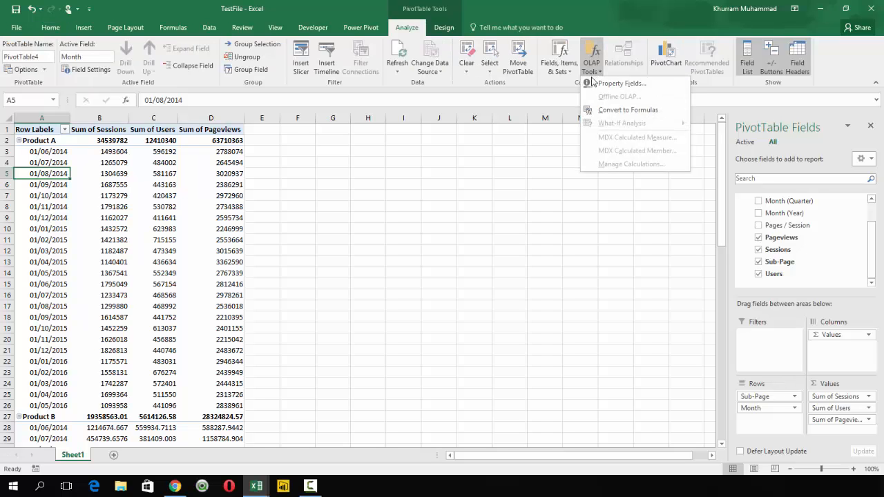
pyautogui.click(609, 108)
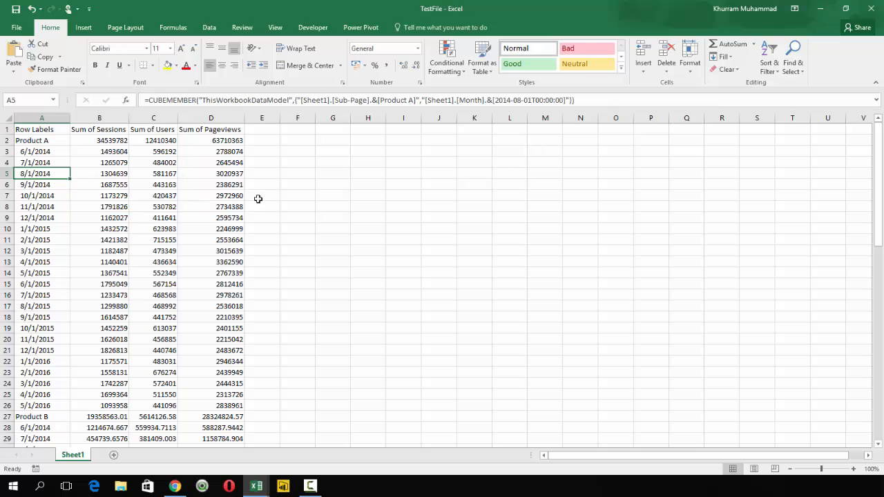
# Step: Check the converted formulas behind the values in B7, B12, D10 and D8
pyautogui.click(115, 200)
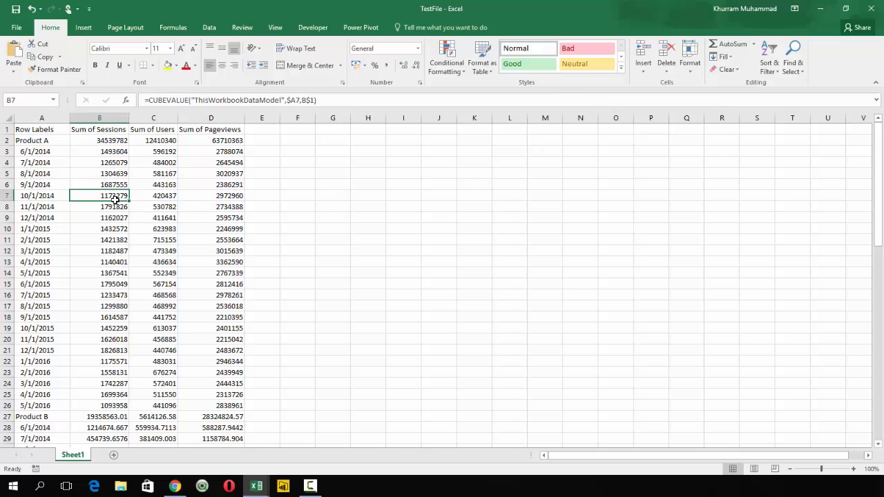
pyautogui.click(124, 252)
pyautogui.click(197, 229)
pyautogui.click(244, 206)
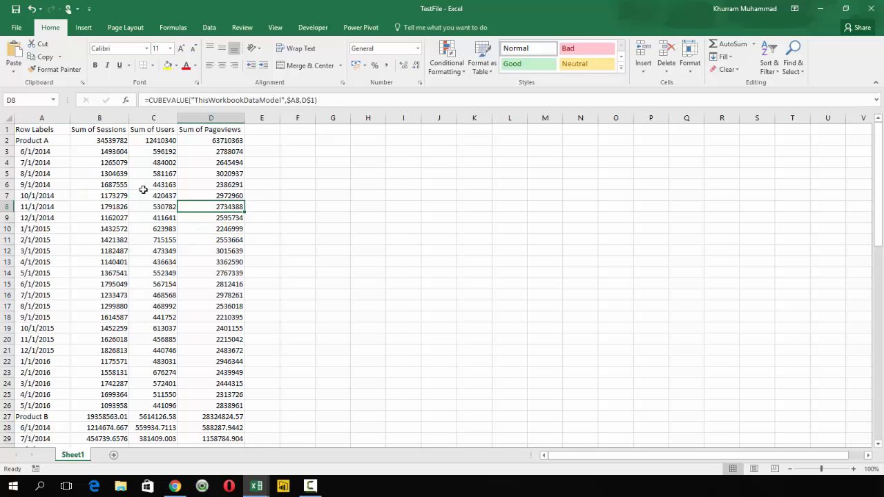
# Step: Insert an empty column before Sum of Sessions and delete it again
pyautogui.click(99, 118)
pyautogui.rightClick(100, 122)
pyautogui.click(121, 196)
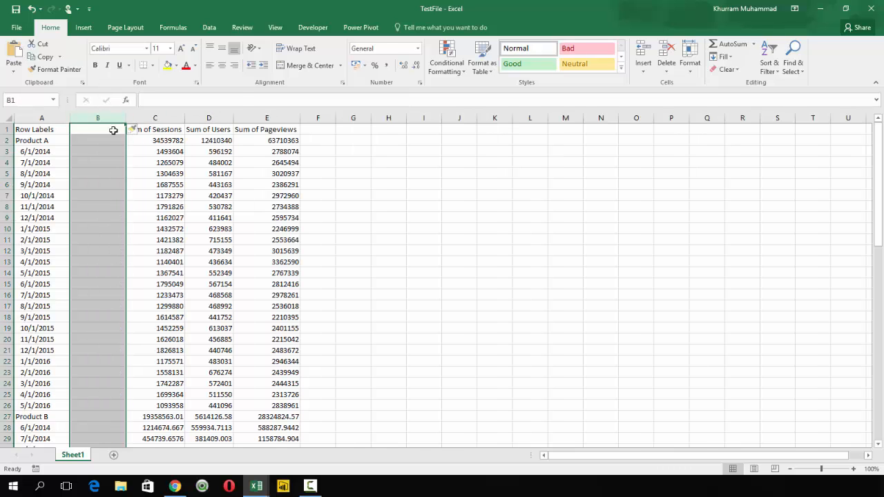
pyautogui.rightClick(113, 129)
pyautogui.click(120, 211)
# Step: Insert an empty row above the 10/1/2014 row of Product A and undo the insertion
pyautogui.click(9, 195)
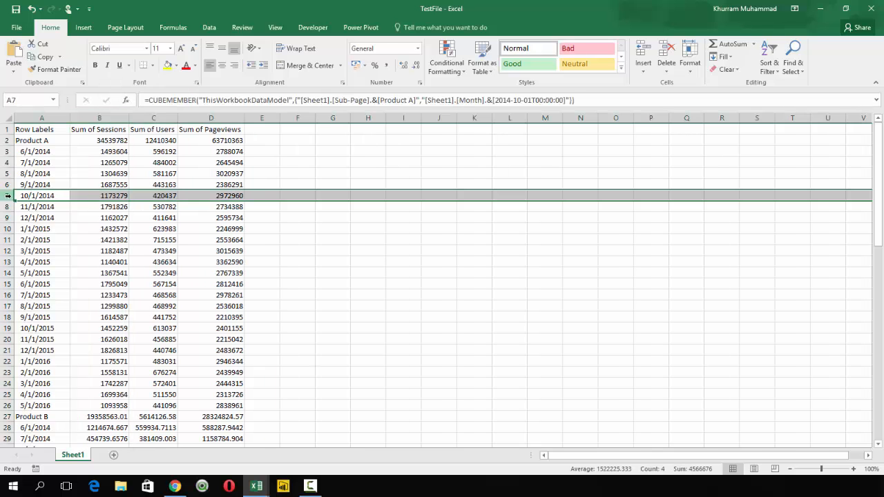
pyautogui.rightClick(8, 196)
pyautogui.click(34, 257)
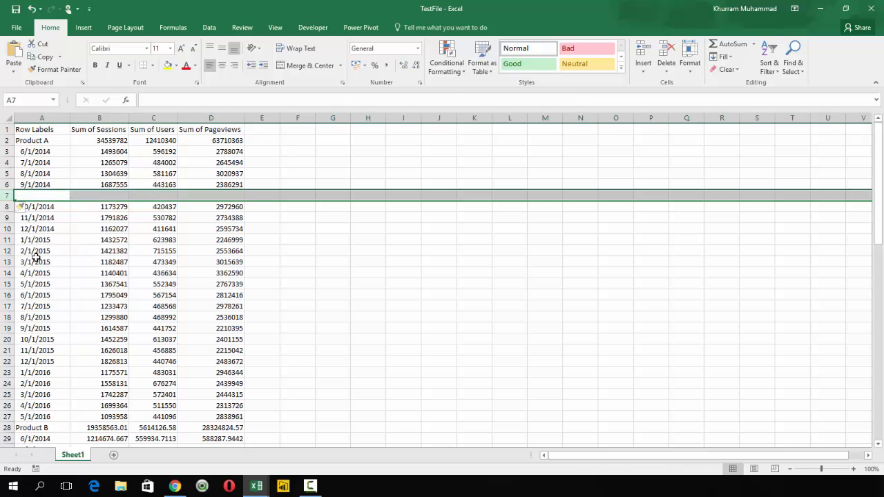
pyautogui.hotkey('ctrl', 'z')
# Step: Move the Product B block, including its Grand Total row, from A27 to F2 beside Product A
pyautogui.scroll(-3, 62, 277)
pyautogui.click(45, 317)
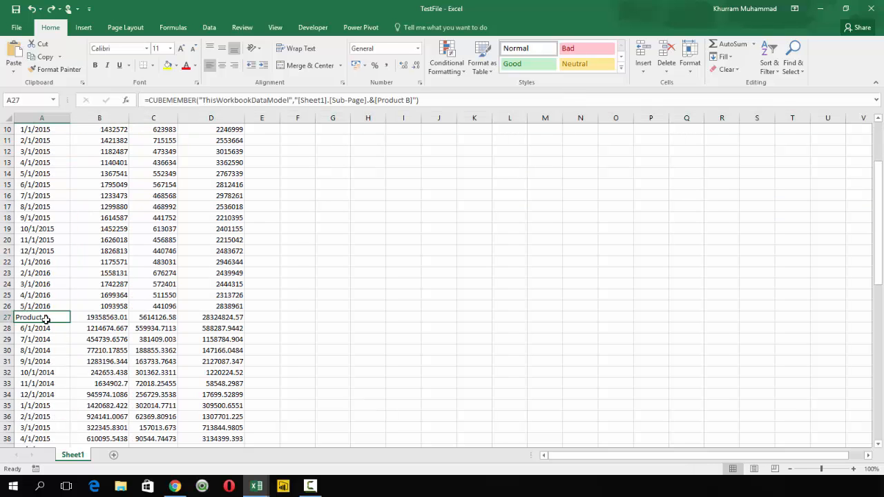
pyautogui.scroll(-8, 228, 355)
pyautogui.keyDown('shift'); pyautogui.click(231, 332); pyautogui.keyUp('shift')
pyautogui.hotkey('ctrl', 'c')
pyautogui.scroll(7, 230, 325)
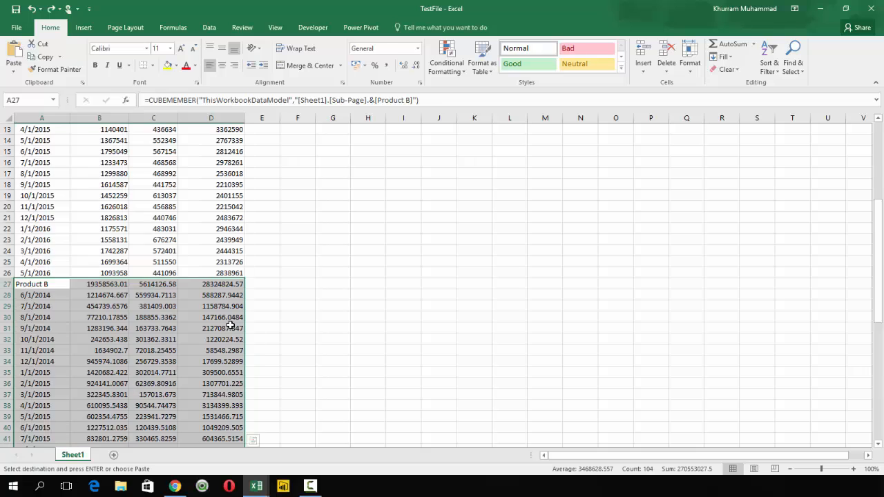
pyautogui.scroll(4, 229, 326)
pyautogui.click(304, 140)
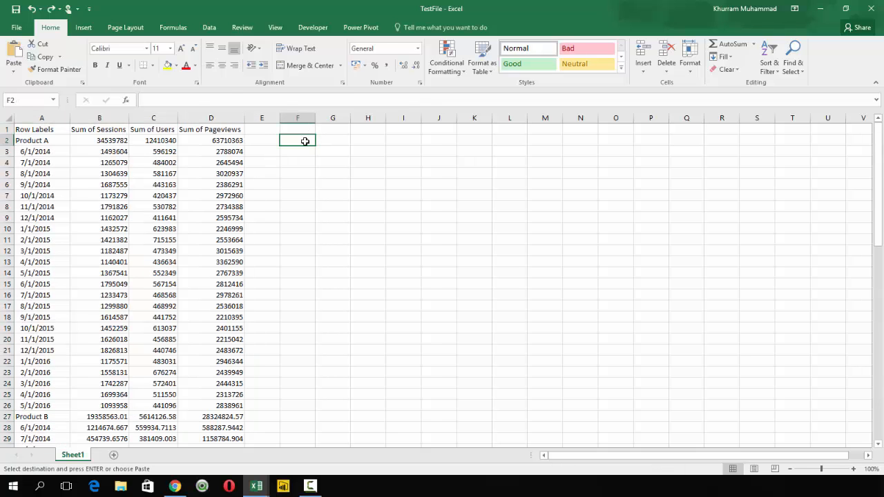
pyautogui.hotkey('ctrl', 'v')
# Step: Insert an empty column between the Product B month labels and their values
pyautogui.click(322, 141)
pyautogui.click(332, 118)
pyautogui.rightClick(341, 119)
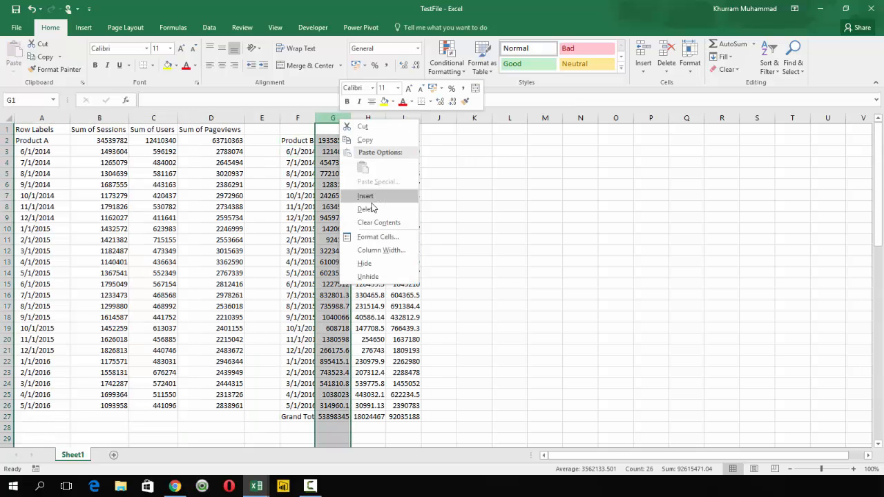
pyautogui.click(366, 196)
# Step: Insert an empty row above the 1/1/2015 row, and undo both this row and the inserted column
pyautogui.click(202, 228)
pyautogui.hotkey('shift', 'space')
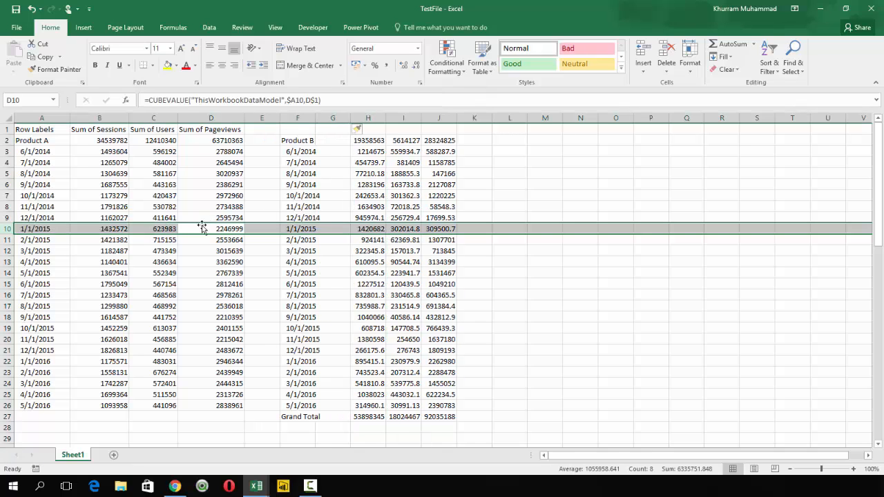
pyautogui.rightClick(201, 228)
pyautogui.click(235, 312)
pyautogui.click(331, 261)
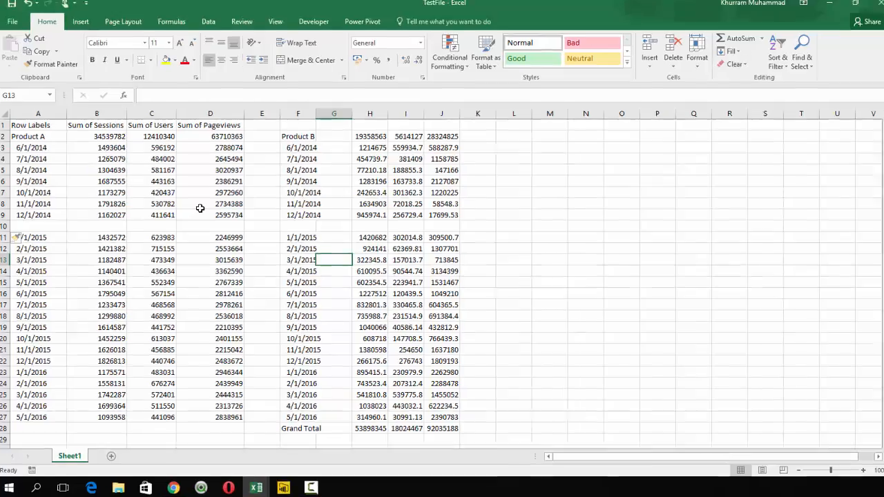
pyautogui.hotkey('ctrl', 'z')
pyautogui.hotkey('ctrl', 'z')
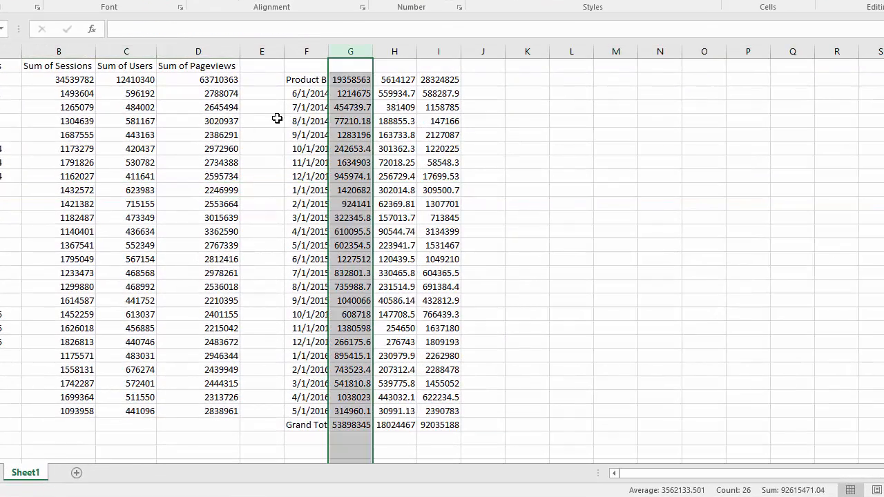
# Step: Examine the connection and member expression arguments of the CUBEVALUE formula in B2, leaving the formula unedited
pyautogui.click(56, 78)
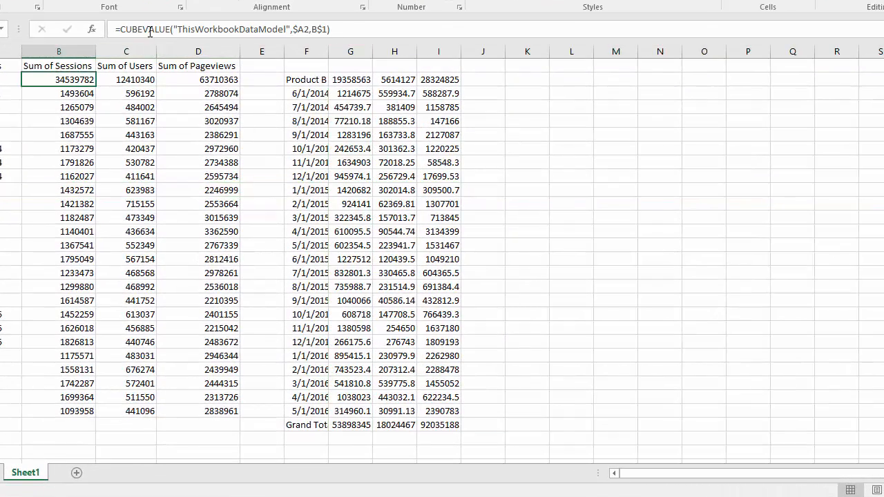
pyautogui.click(203, 29)
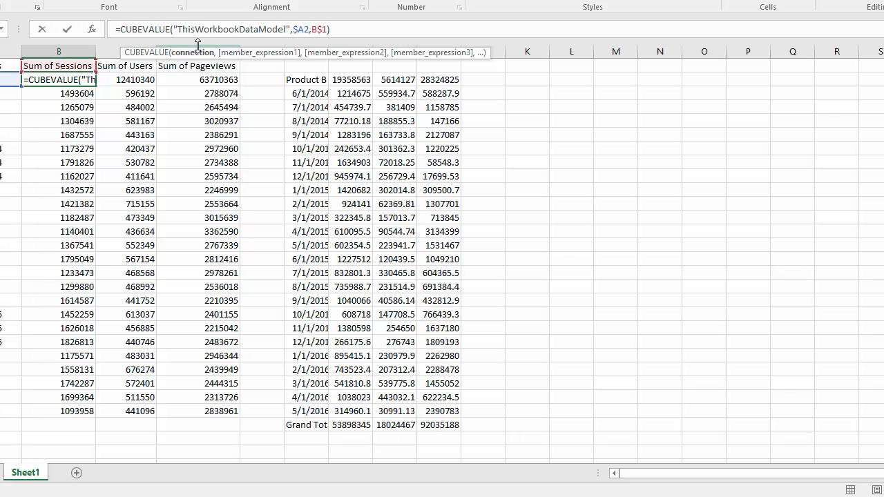
pyautogui.click(192, 54)
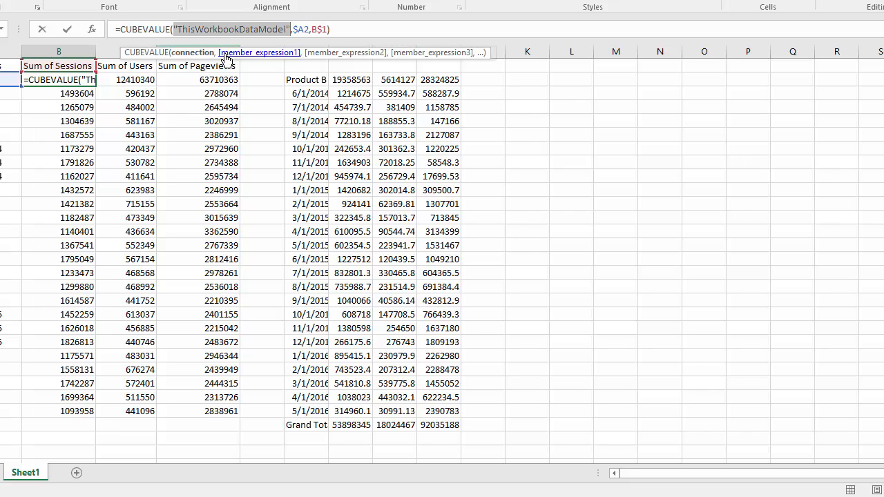
pyautogui.click(226, 55)
pyautogui.click(330, 54)
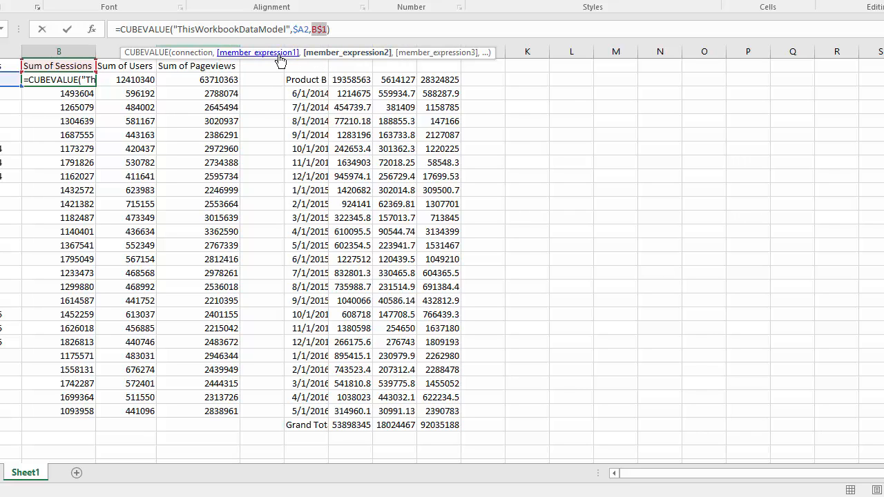
pyautogui.click(278, 55)
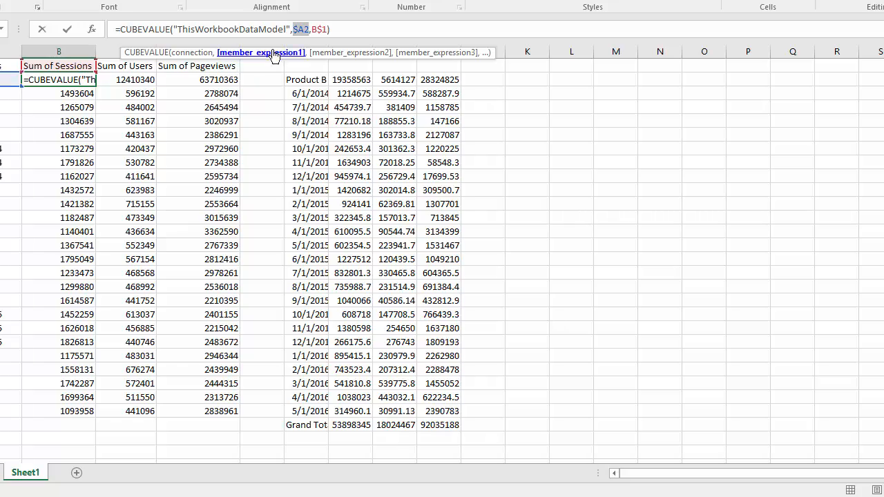
pyautogui.click(308, 53)
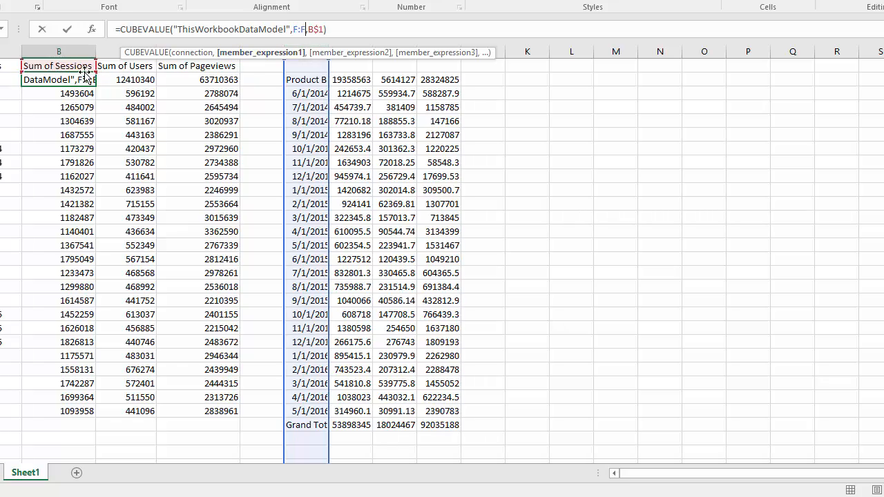
pyautogui.press('Escape')
# Step: Inspect which cells the Product A formulas in B4, B9 and C6 reference
pyautogui.click(70, 107)
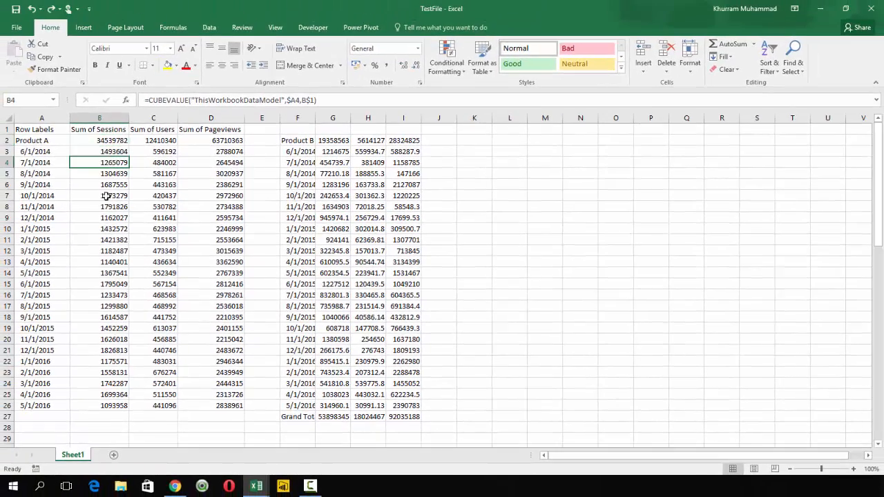
pyautogui.press('F2')
pyautogui.press('Escape')
pyautogui.click(102, 222)
pyautogui.press('F2')
pyautogui.press('Escape')
pyautogui.click(163, 187)
pyautogui.press('F2')
pyautogui.press('Escape')
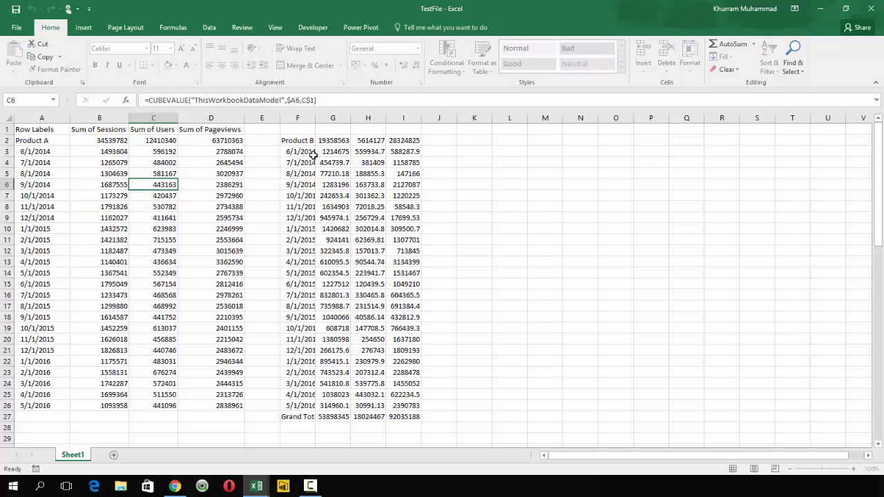
# Step: Inspect the CUBEMEMBER formula of the first Product B month in F3, and check the vacated cell A27
pyautogui.click(312, 155)
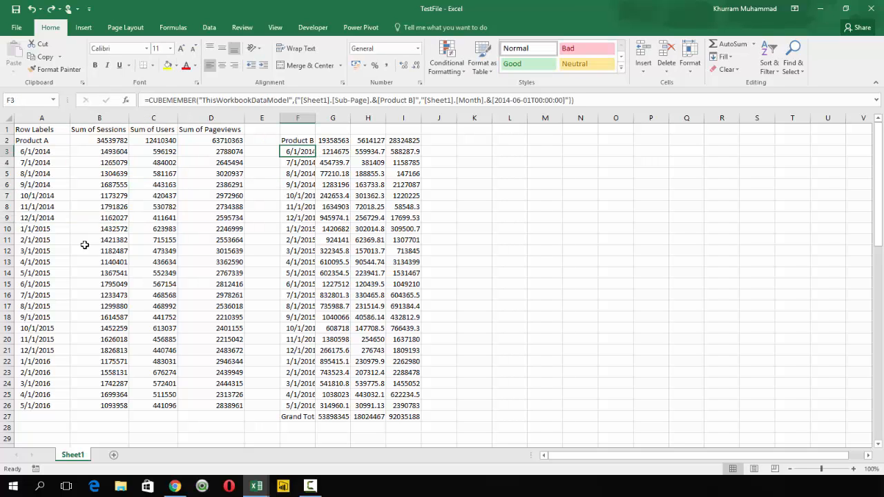
pyautogui.click(39, 418)
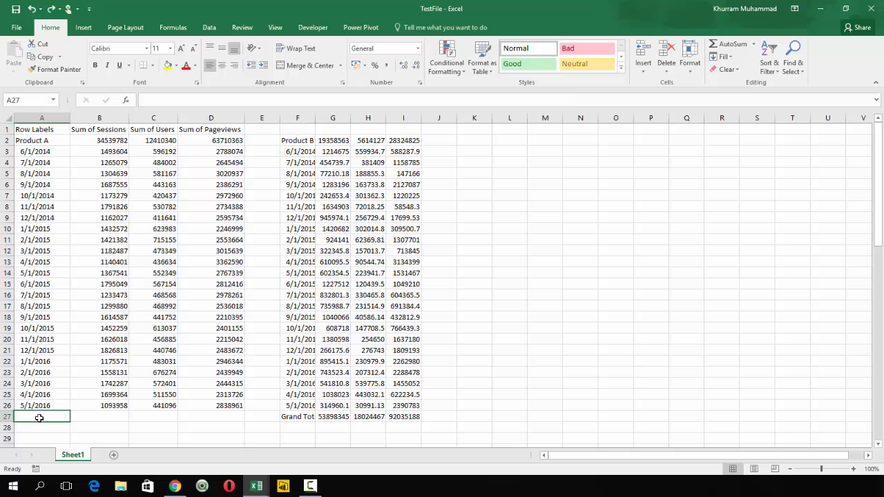
pyautogui.click(295, 151)
pyautogui.press('F2')
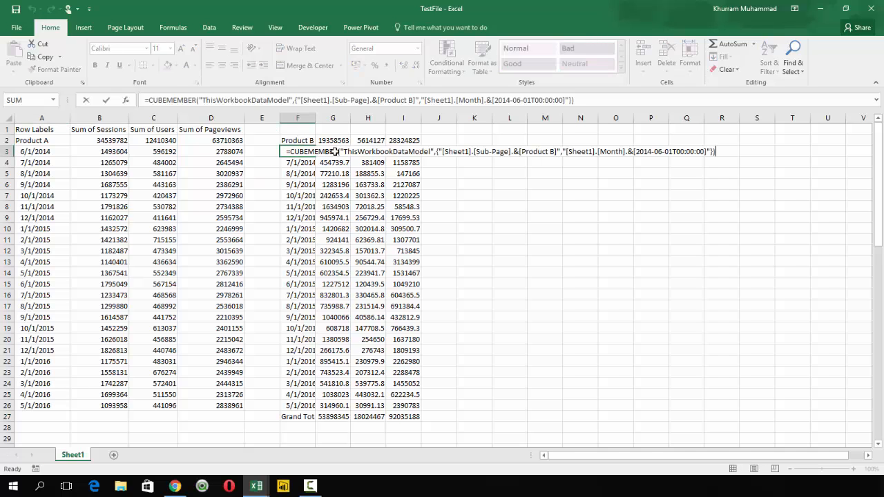
pyautogui.press('Escape')
# Step: Inspect the cell references of the moved Product B value formulas in G3, H3 and I3
pyautogui.click(337, 152)
pyautogui.press('F2')
pyautogui.press('Escape')
pyautogui.click(375, 150)
pyautogui.press('F2')
pyautogui.press('Escape')
pyautogui.click(416, 151)
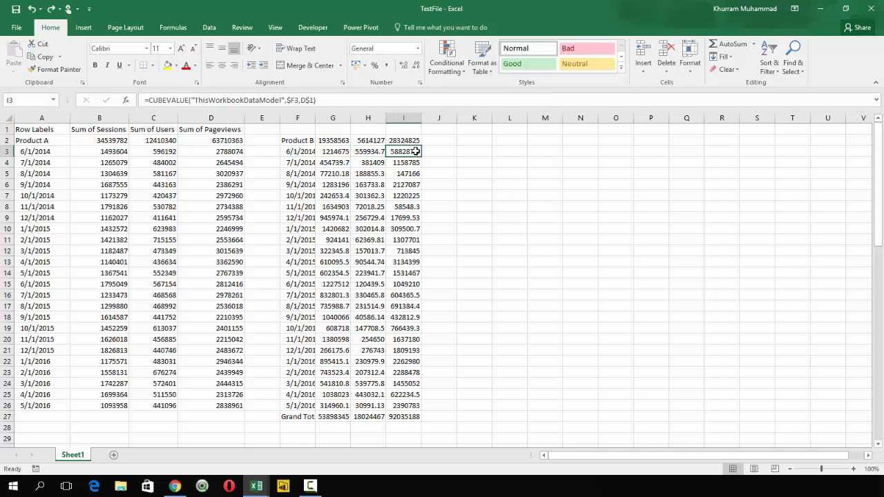
pyautogui.press('F2')
pyautogui.press('Escape')
# Step: Compare the CUBEVALUE formulas in H9 and G12 of Product B and in C4 of Product A
pyautogui.click(383, 214)
pyautogui.press('F2')
pyautogui.press('Escape')
pyautogui.click(335, 253)
pyautogui.press('F2')
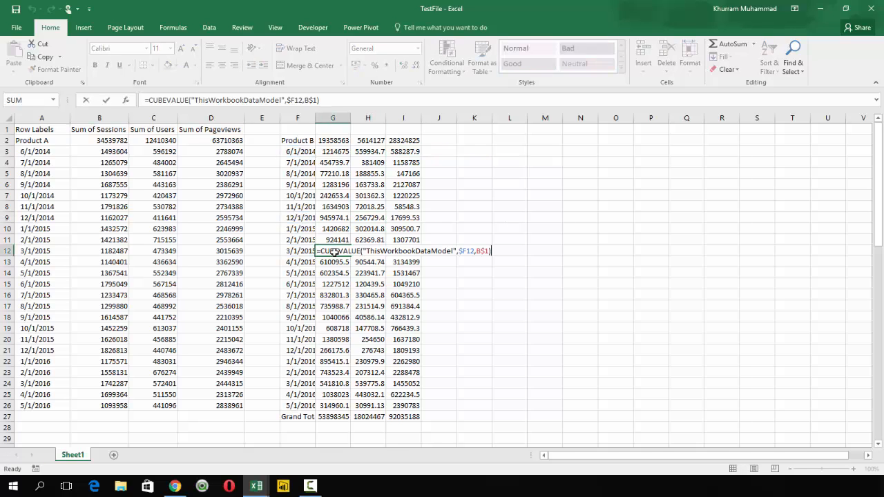
pyautogui.press('Escape')
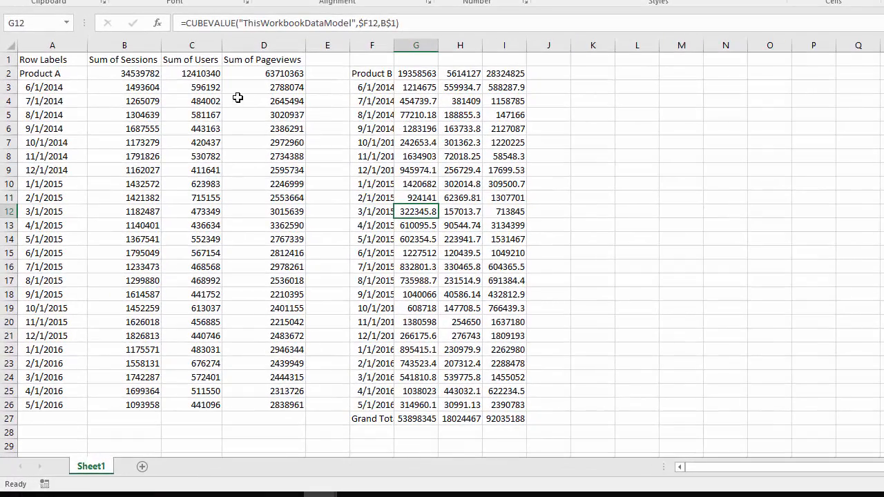
pyautogui.click(176, 97)
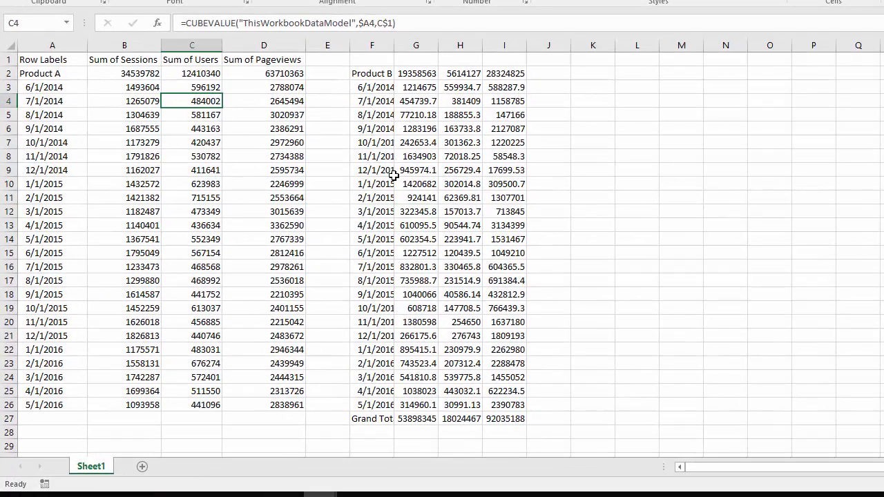